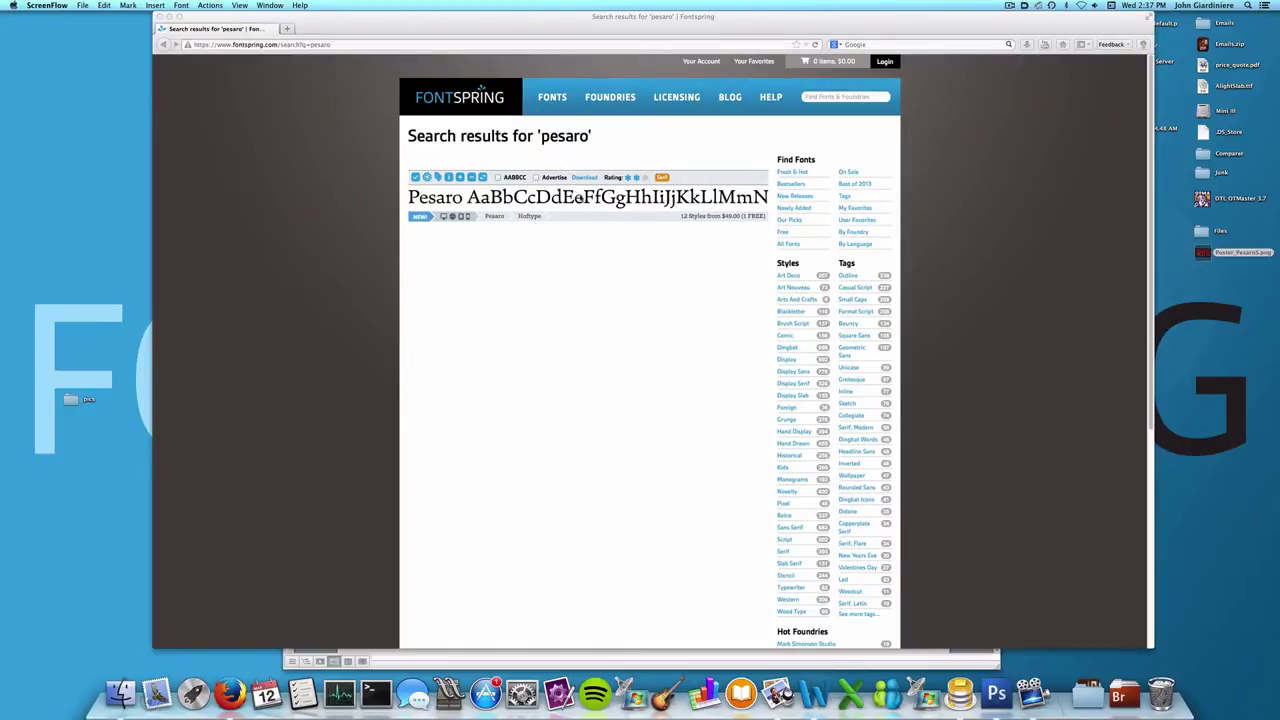
Browse Fontspring's Pesaro page and its styles, including free Pesaro Light, then return to Photoshop
click(582, 201)
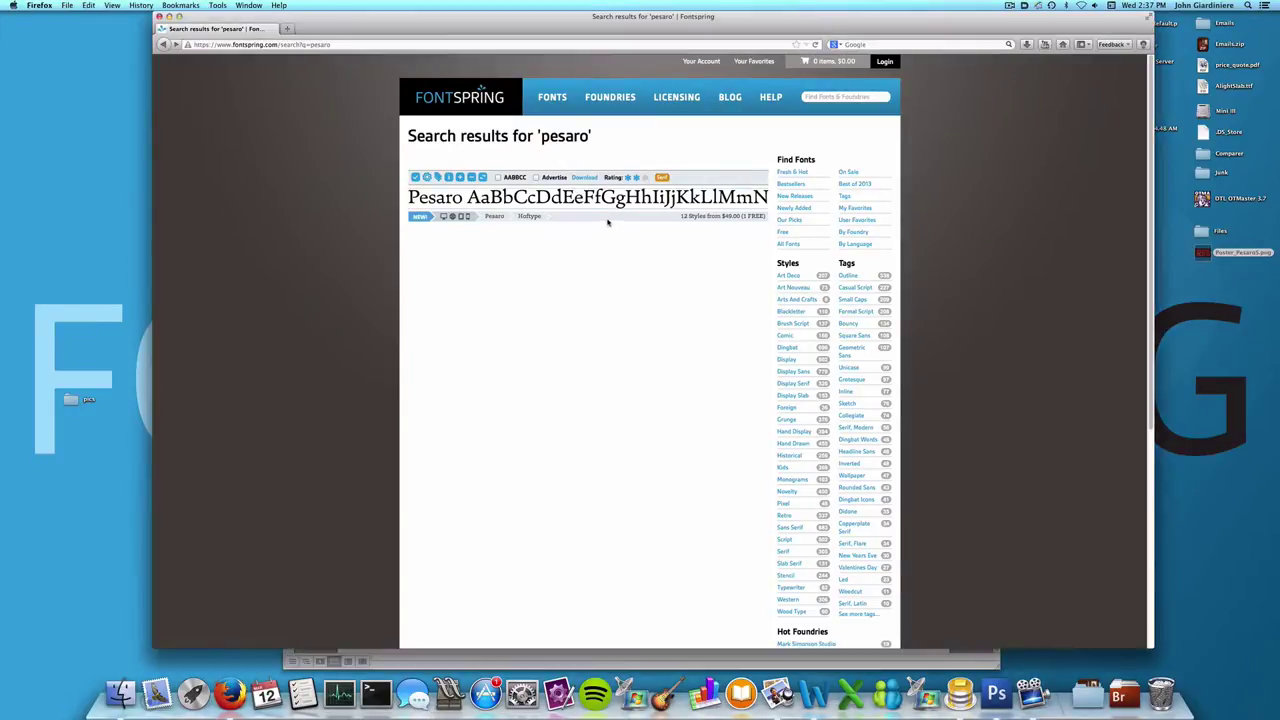
click(595, 200)
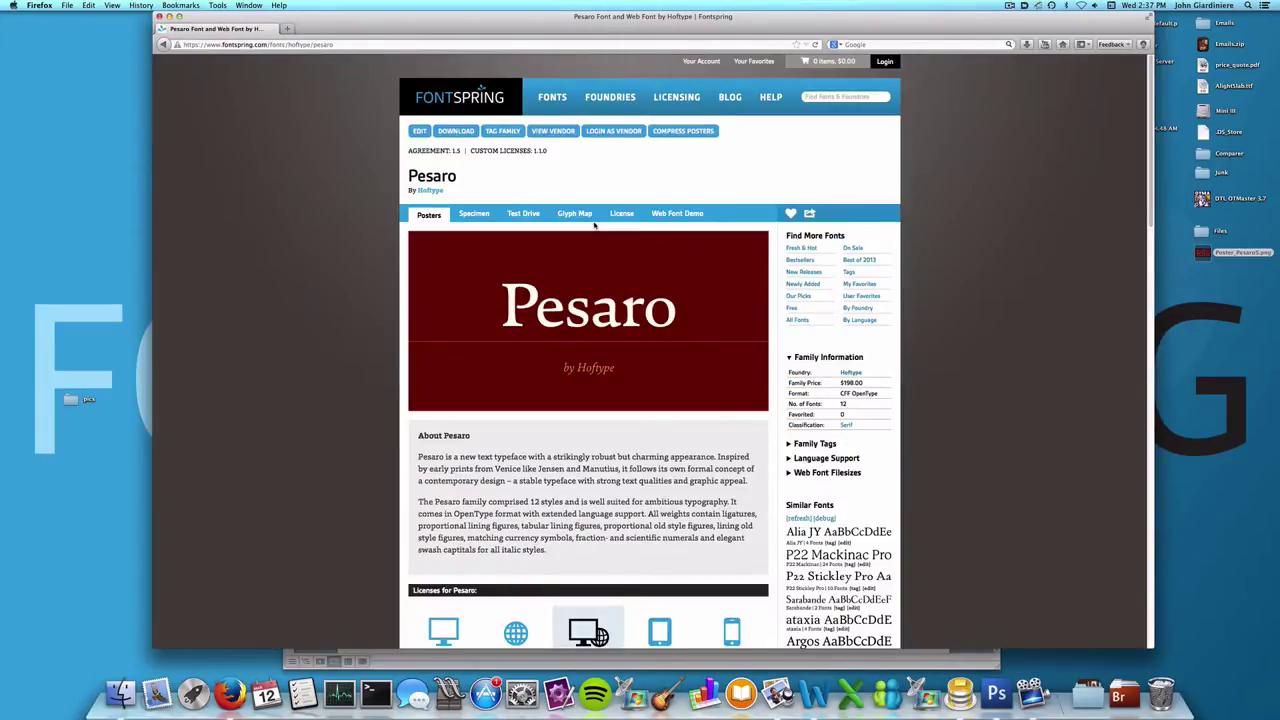
scroll(595, 225, down, 5)
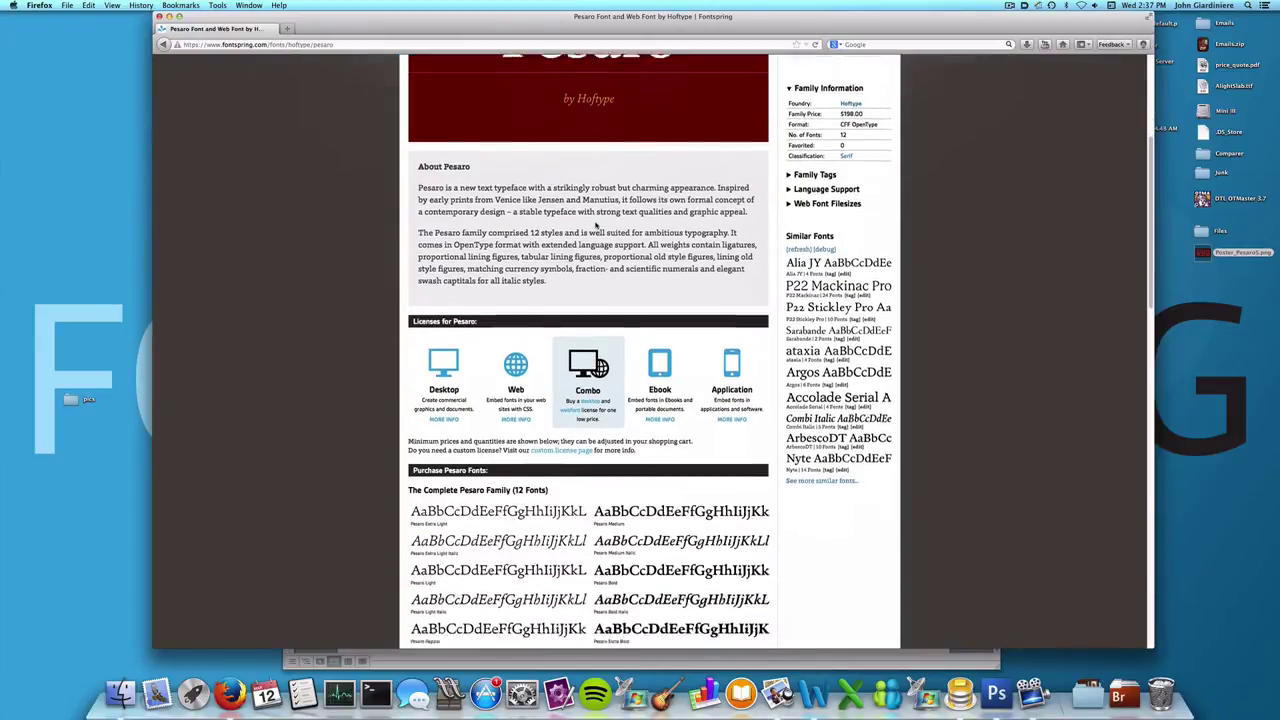
scroll(597, 228, down, 8)
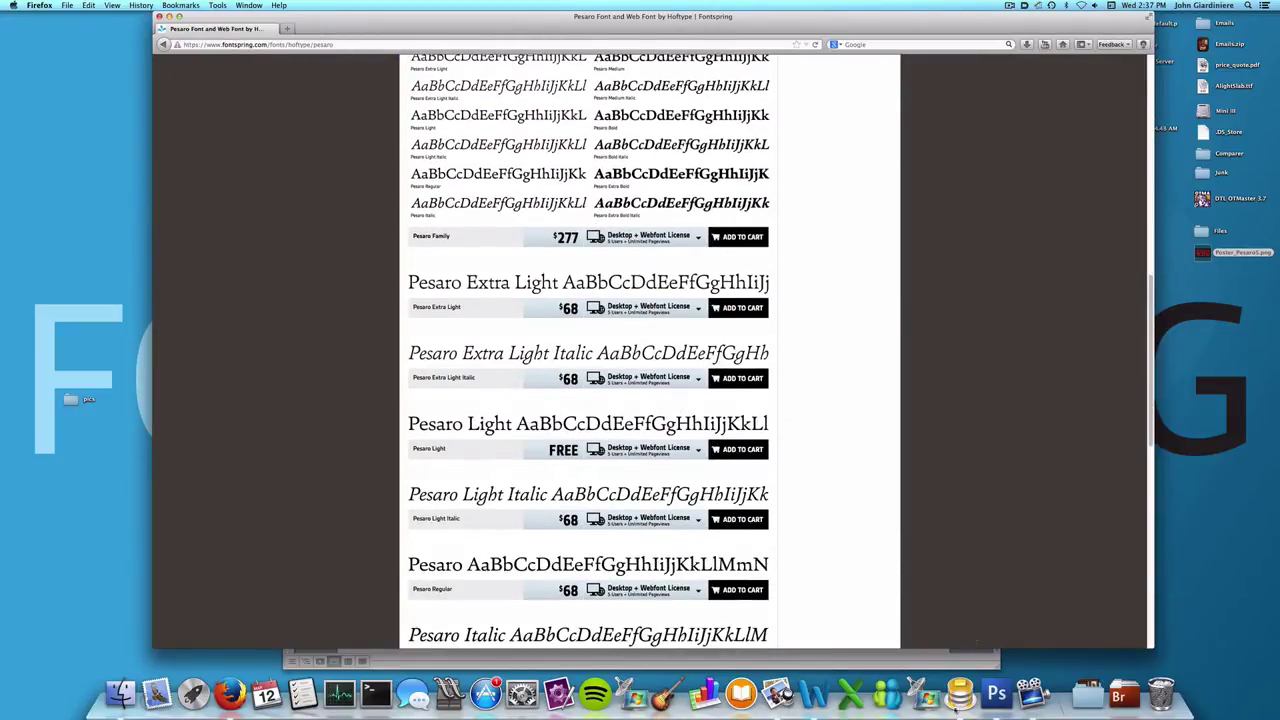
click(996, 693)
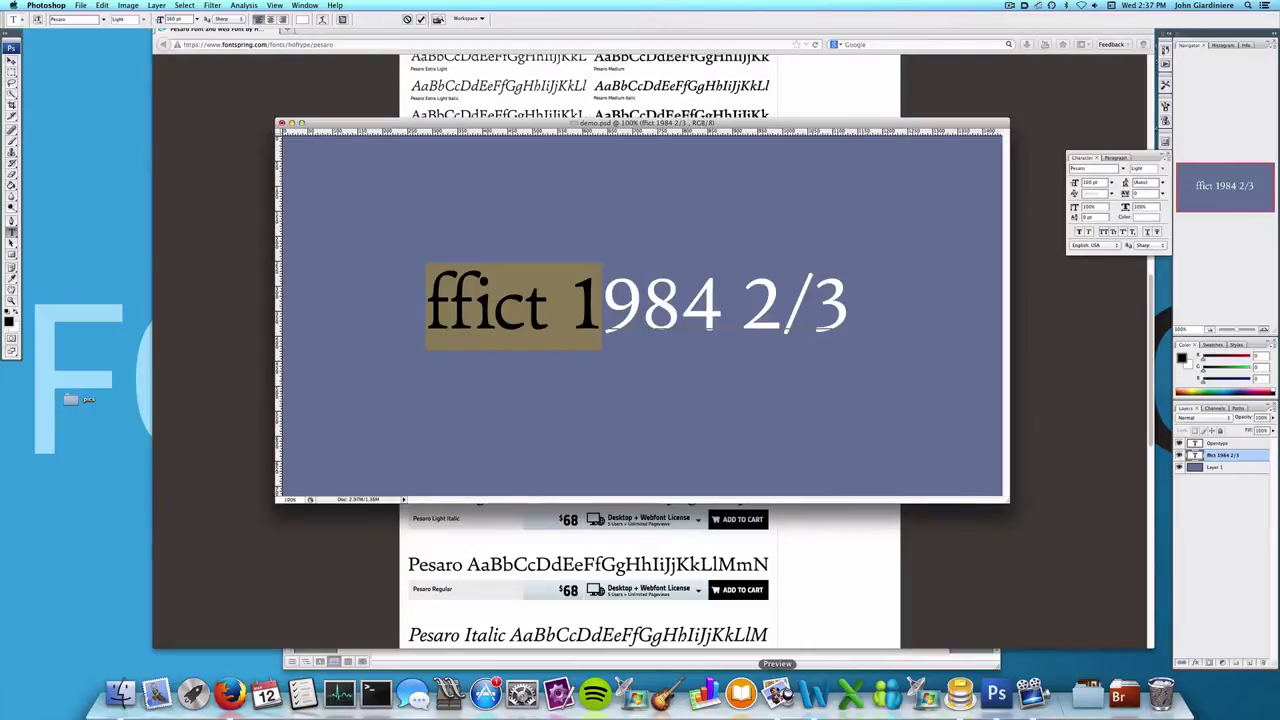
Show the Poster_Pesaro5.png OpenType features poster in Preview and adjust its window position
key(super+Tab)
drag(684, 96, 698, 108)
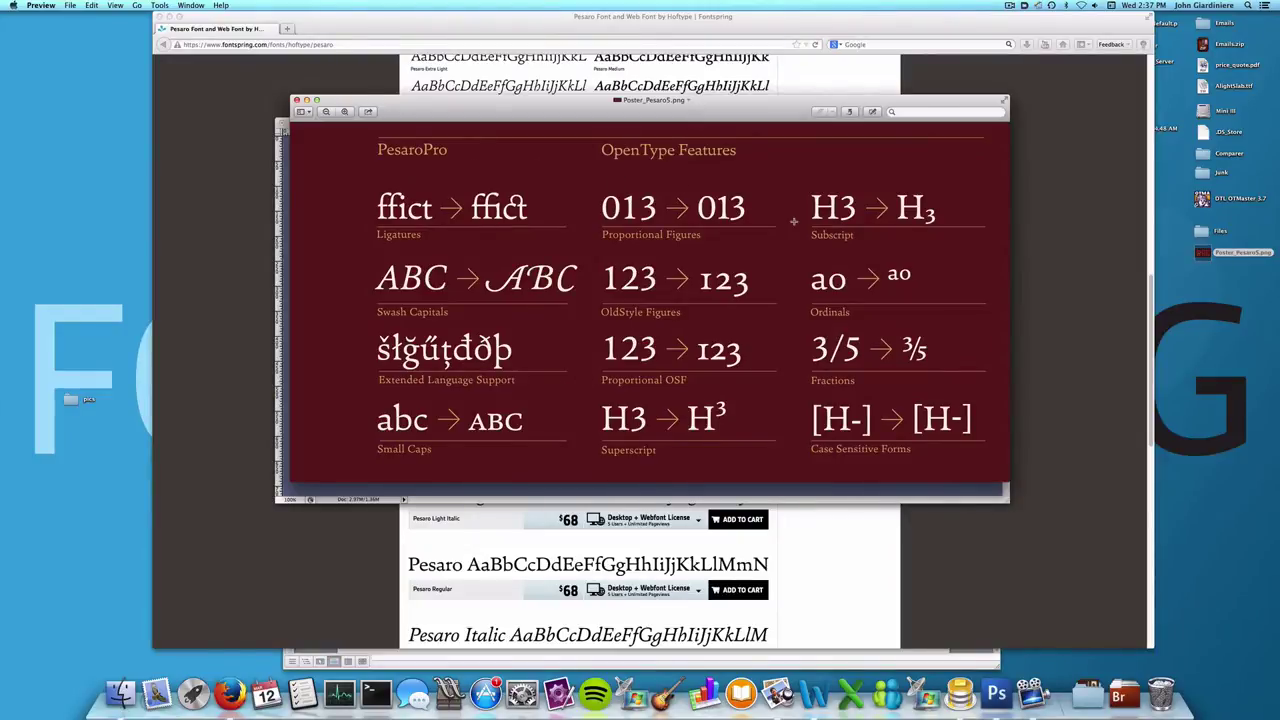
drag(719, 111, 717, 101)
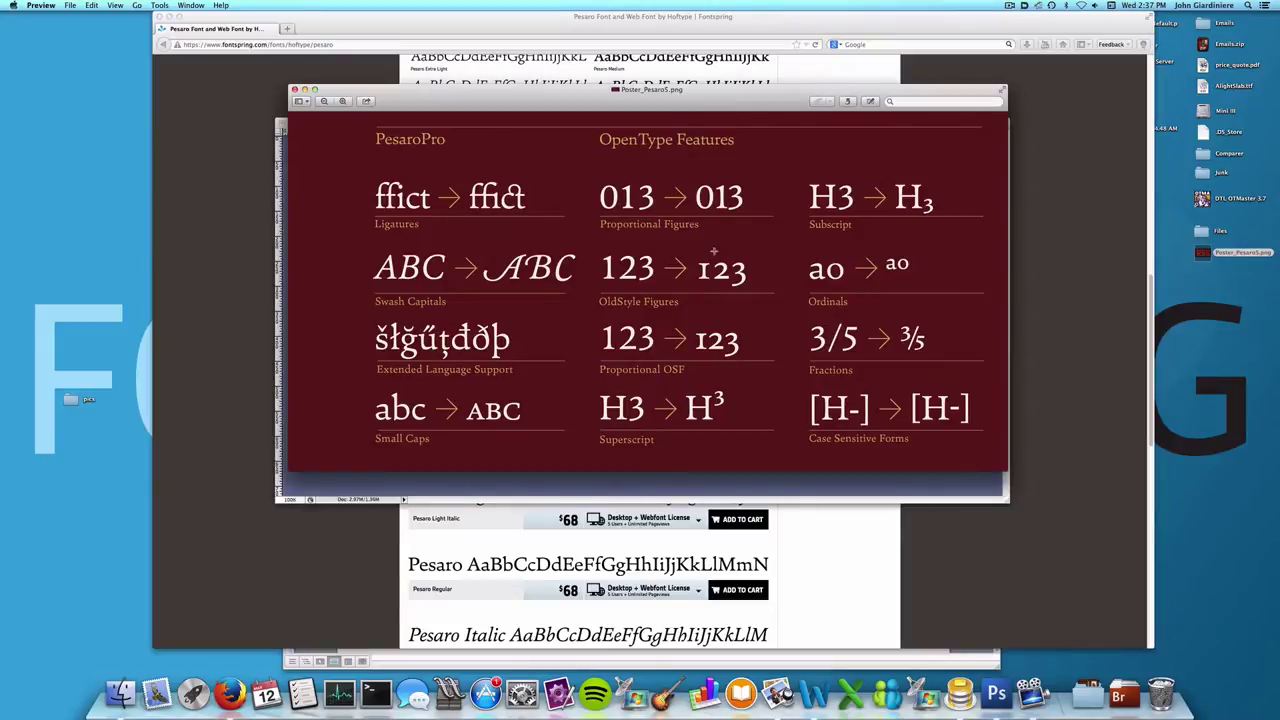
Select 'ffict 1984' in the Photoshop text and reopen the Character panel from the Window menu
key(super+Tab)
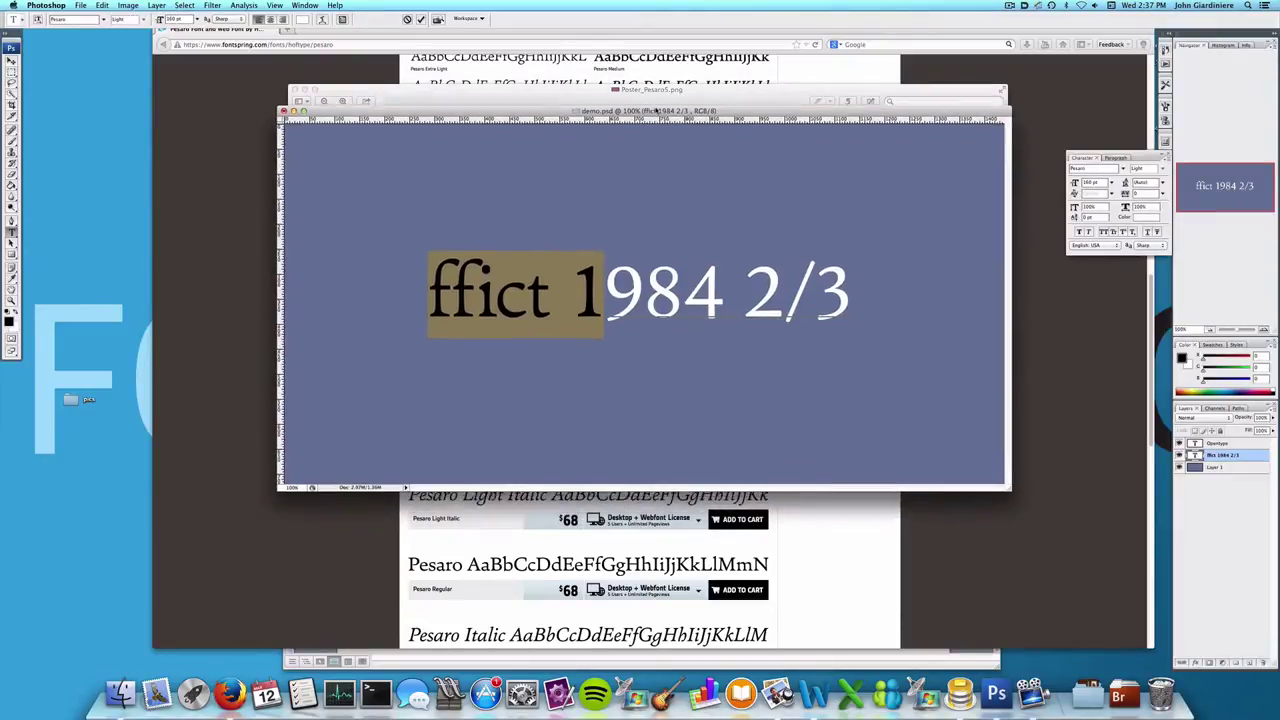
drag(655, 108, 661, 102)
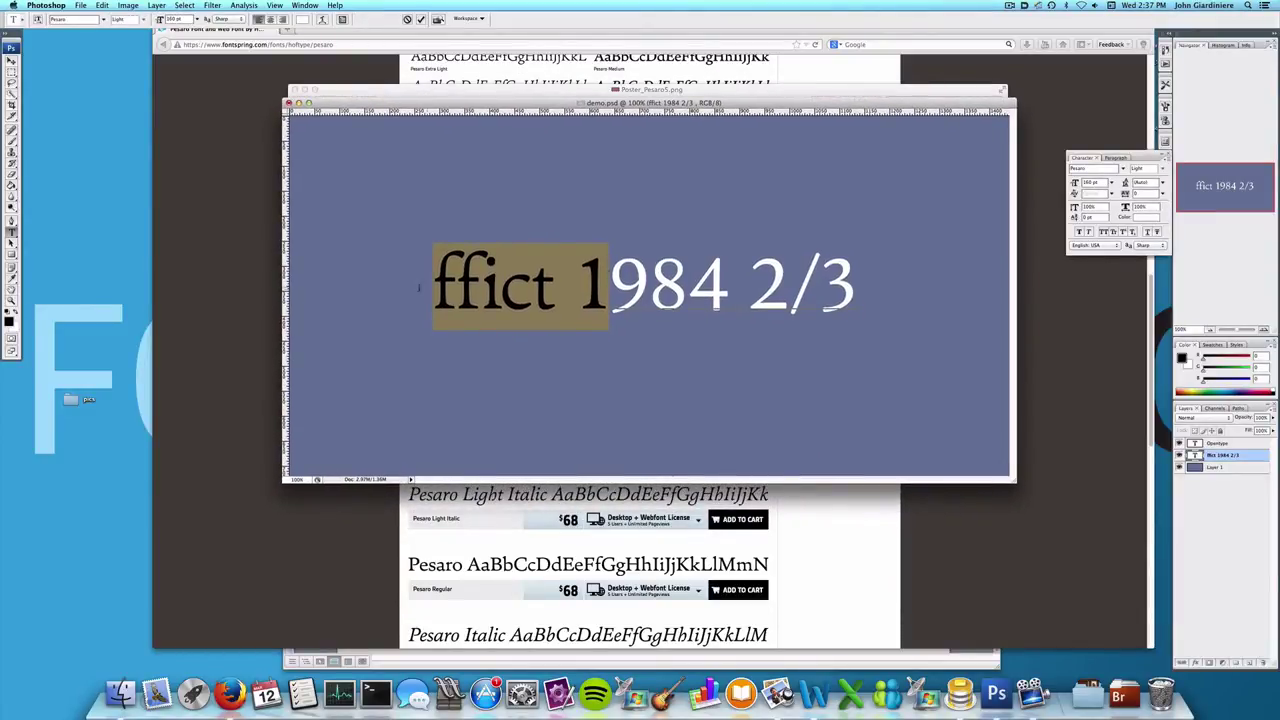
drag(434, 285, 730, 300)
click(1166, 157)
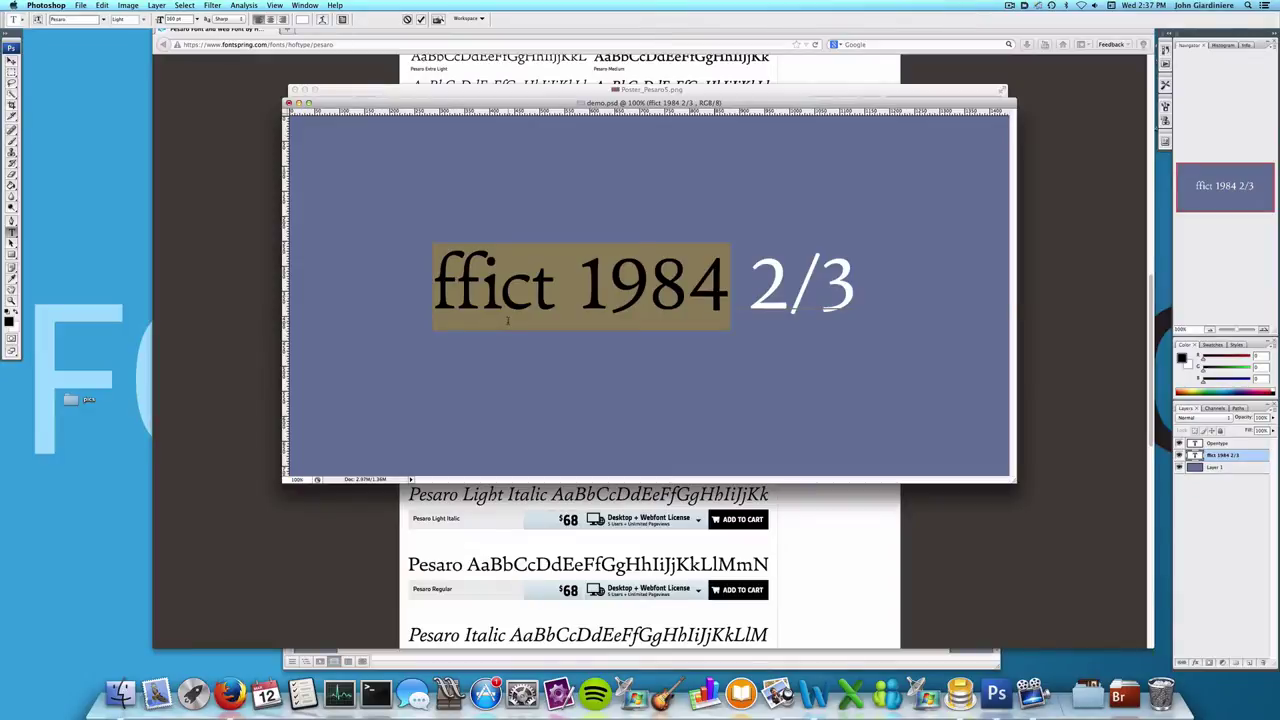
click(304, 4)
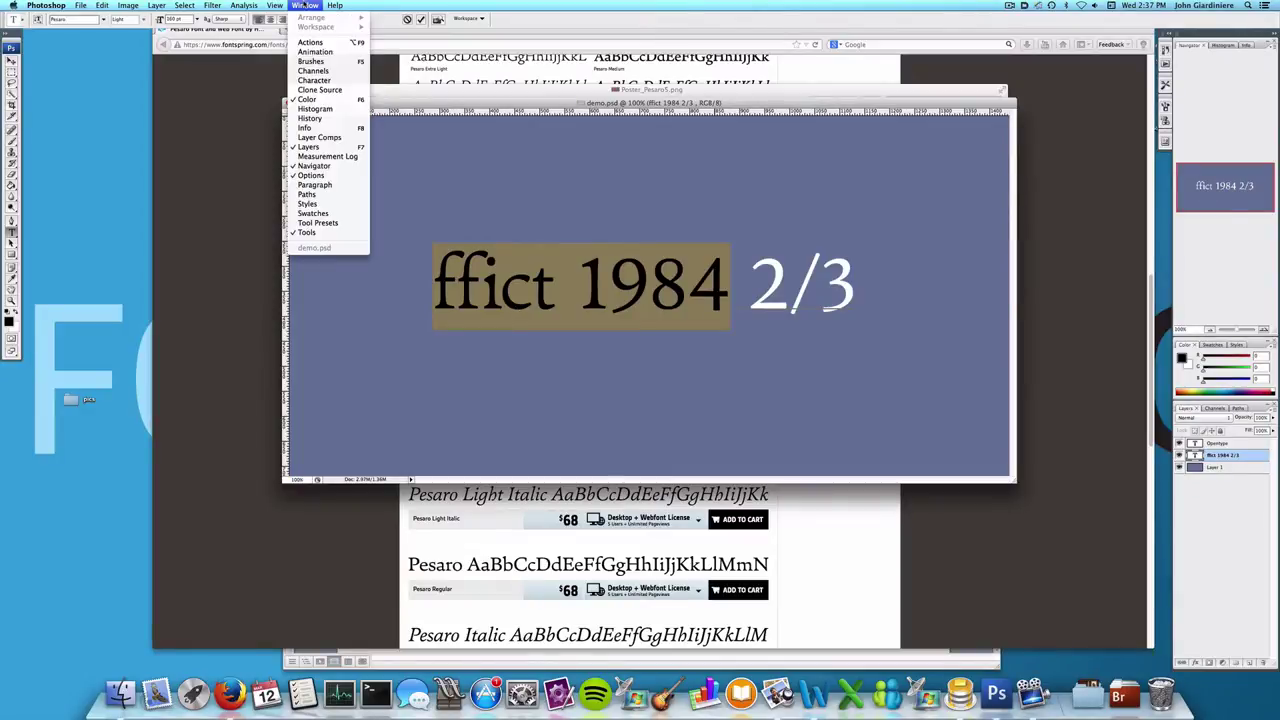
click(322, 81)
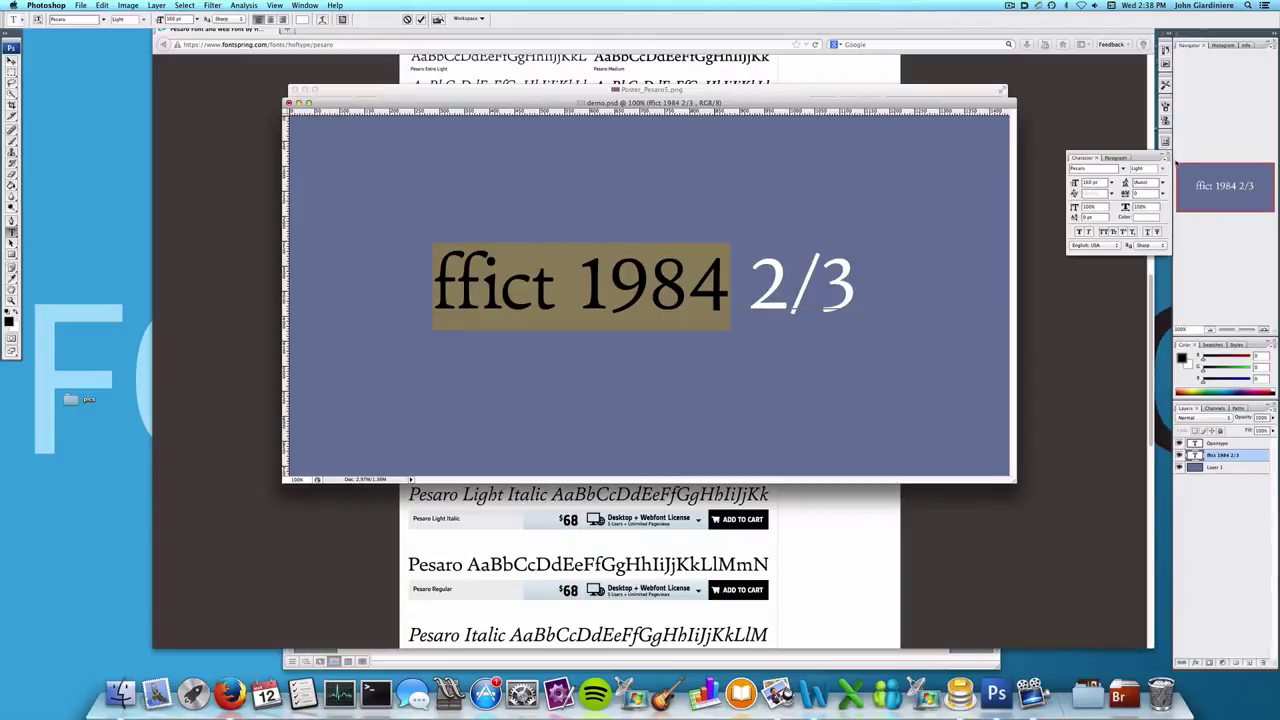
Turn on Standard Ligatures, Discretionary Ligatures and Oldstyle figures for 'ffict 1984' via the OpenType menu
click(1165, 159)
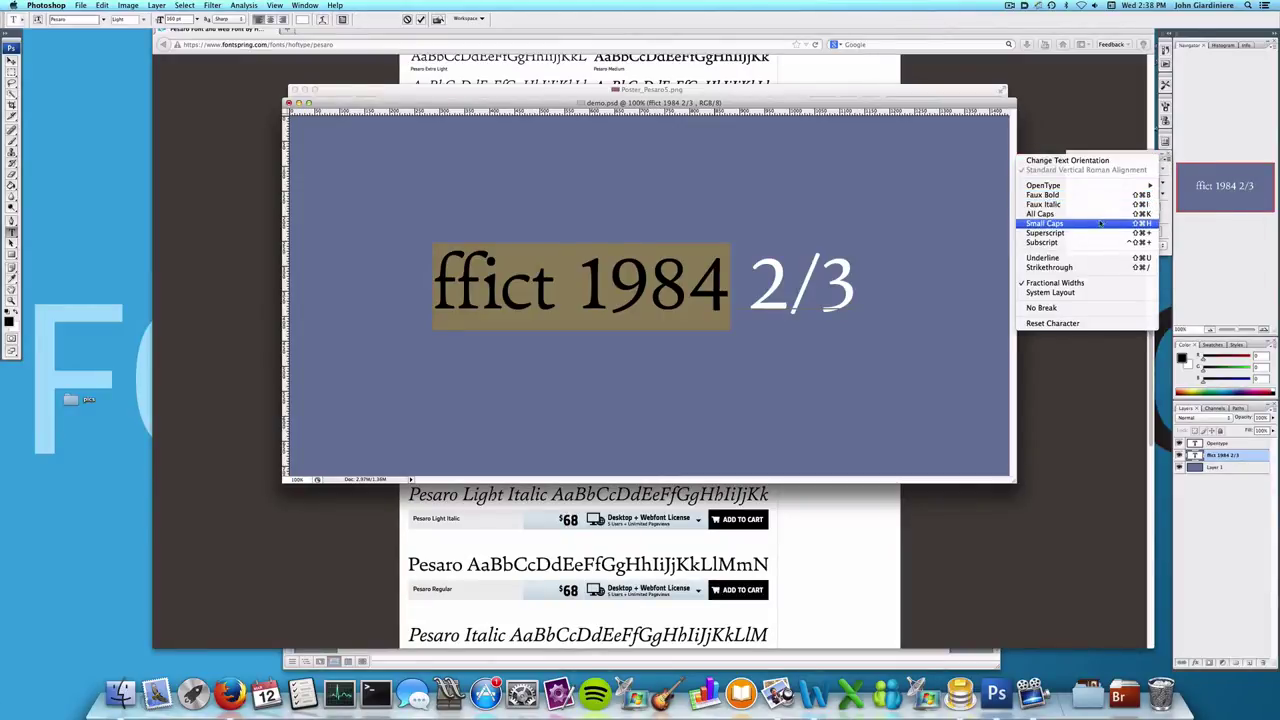
mouse_move(1109, 186)
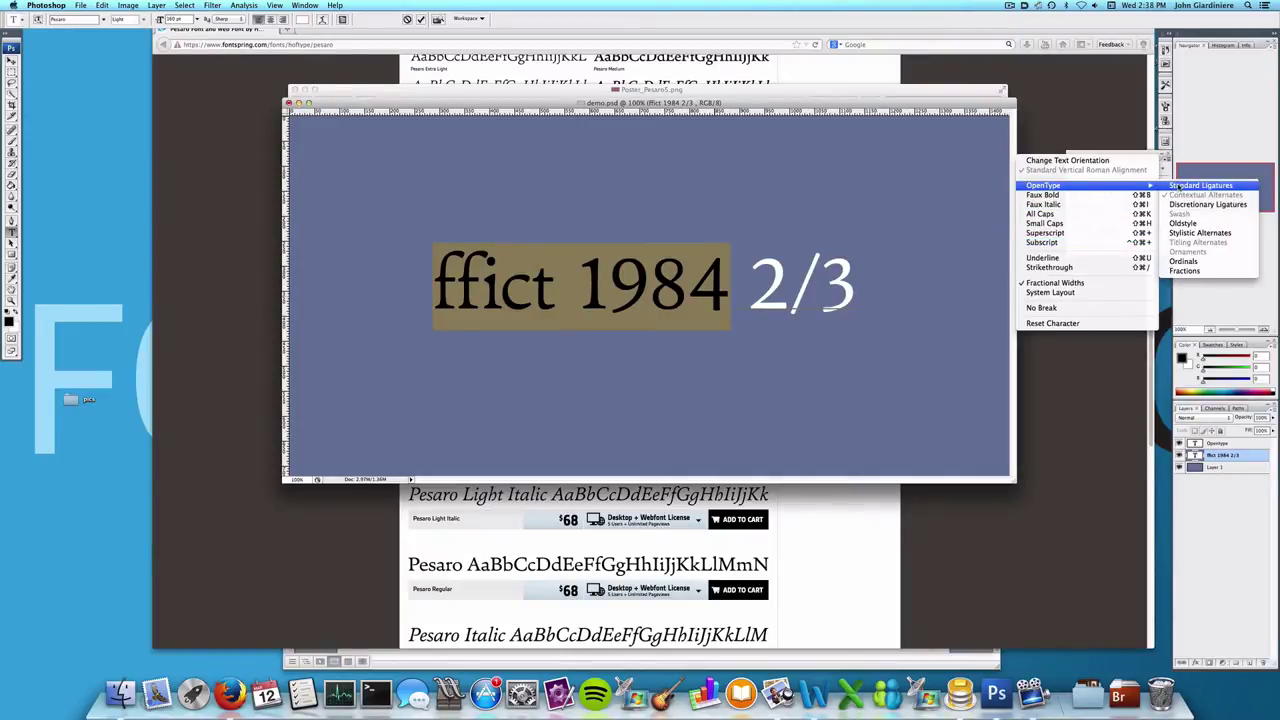
click(1180, 187)
click(1166, 161)
mouse_move(1130, 186)
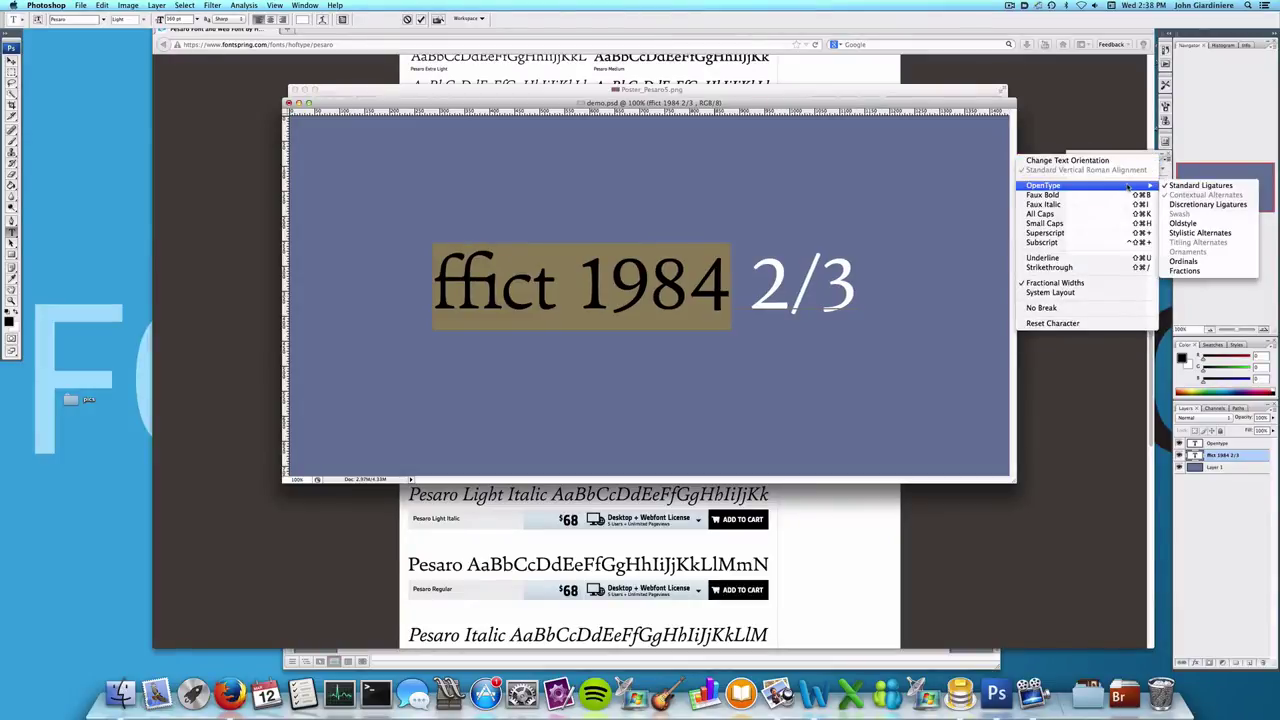
click(1210, 204)
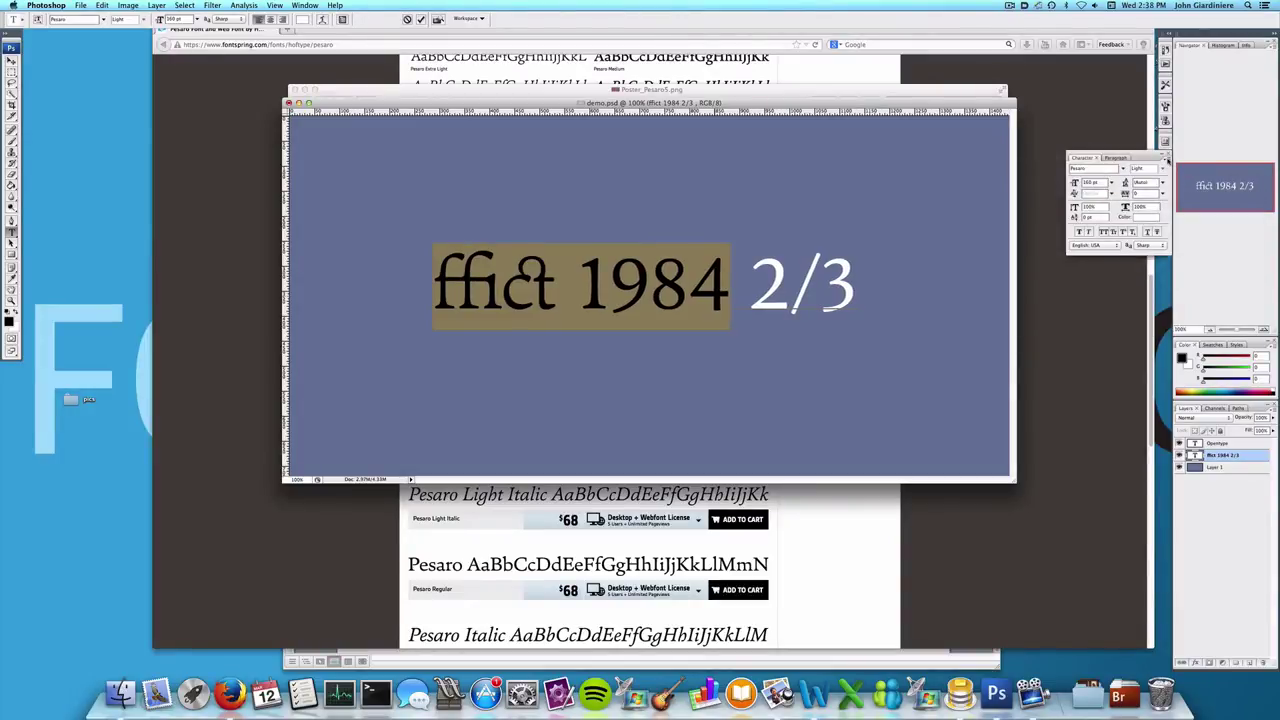
click(1166, 160)
mouse_move(1143, 187)
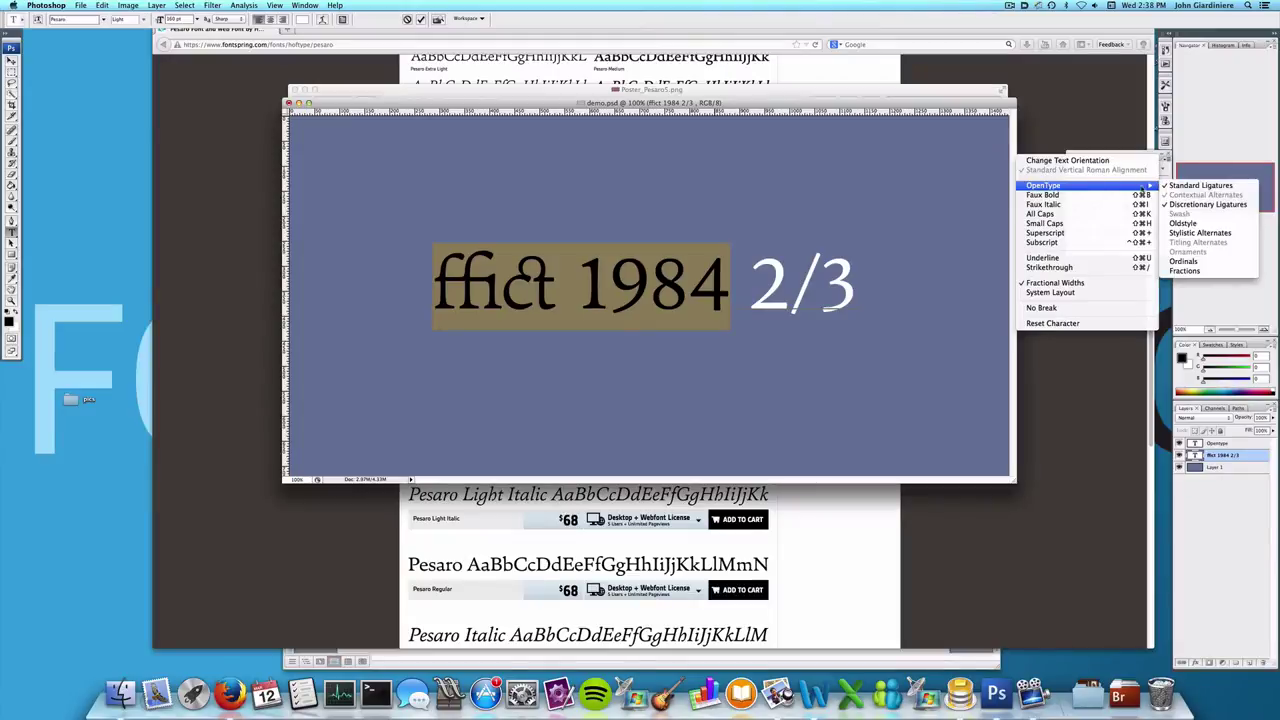
click(1201, 223)
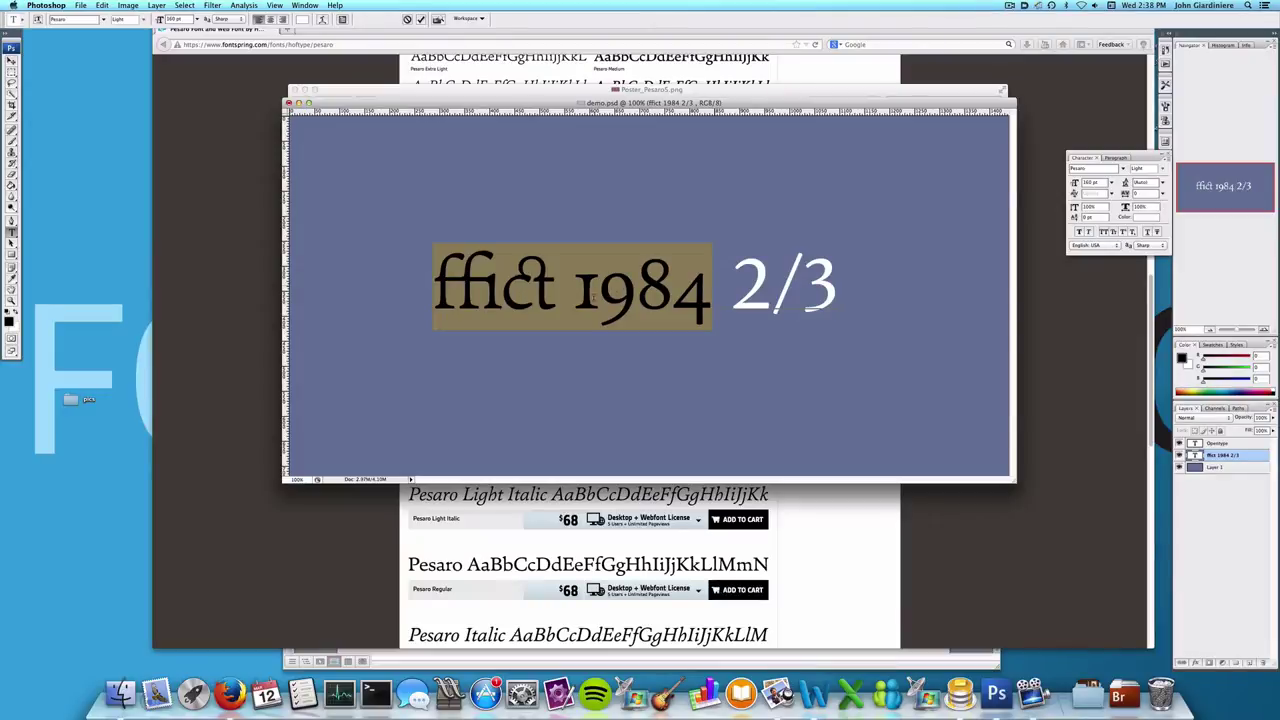
Apply OpenType Fractions to the selected 2/3, then type 3/4 after it so it renders as ¾
drag(732, 287, 842, 288)
click(1163, 157)
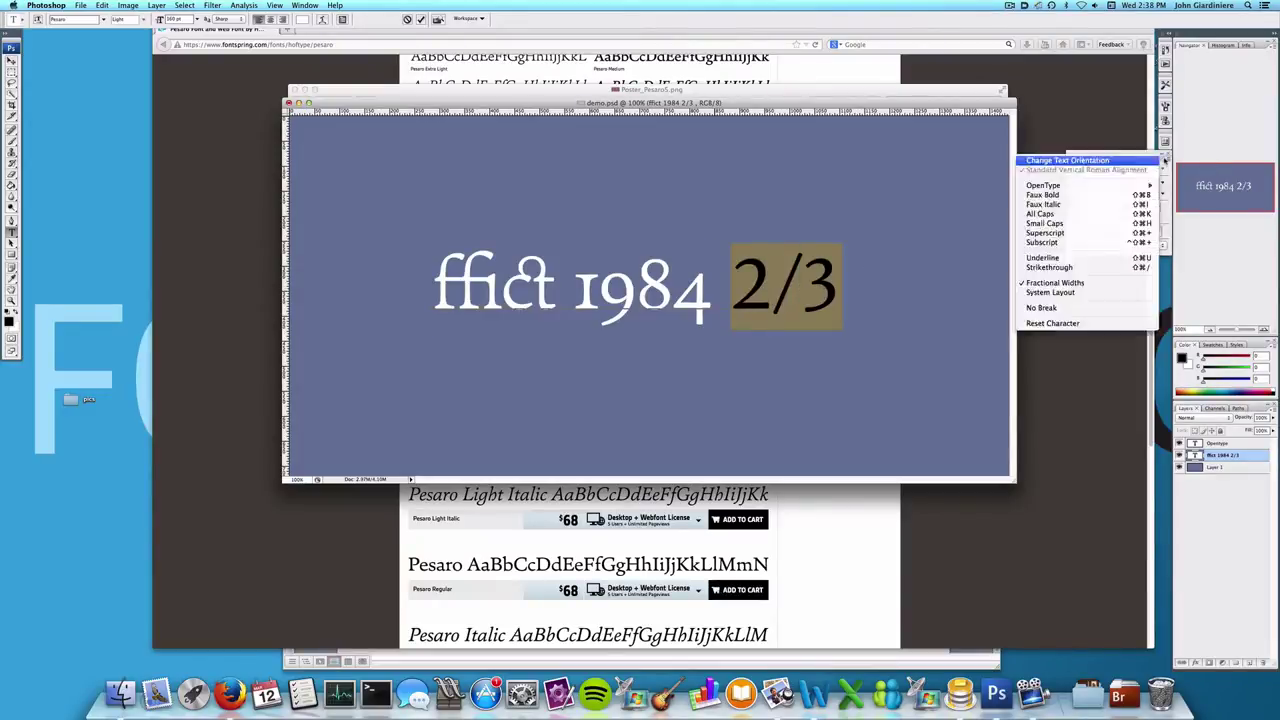
mouse_move(1120, 186)
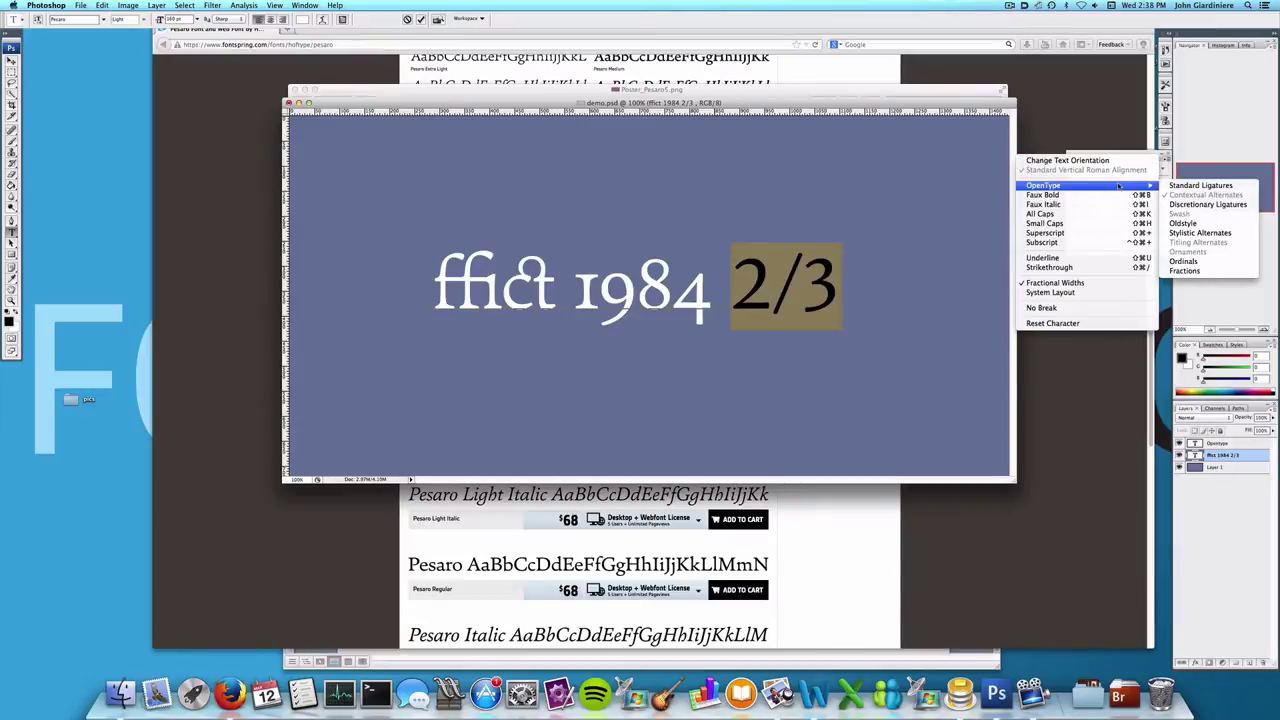
click(1185, 270)
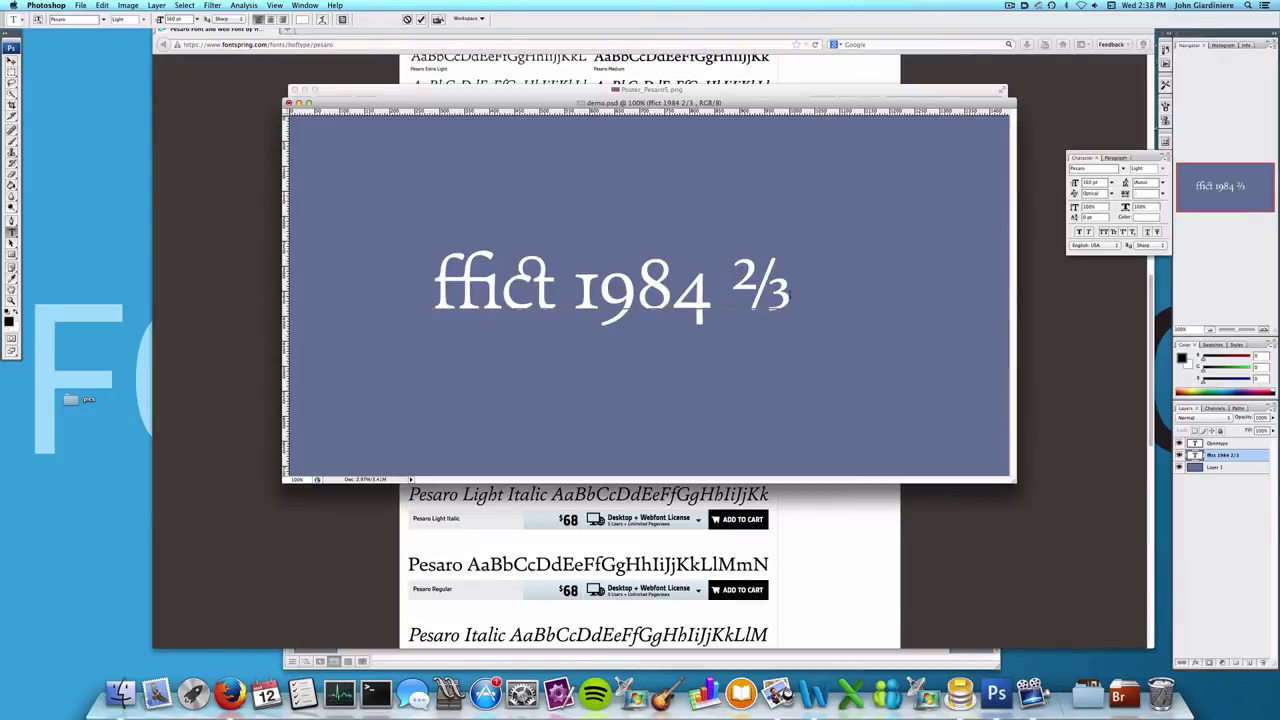
text(3/4)
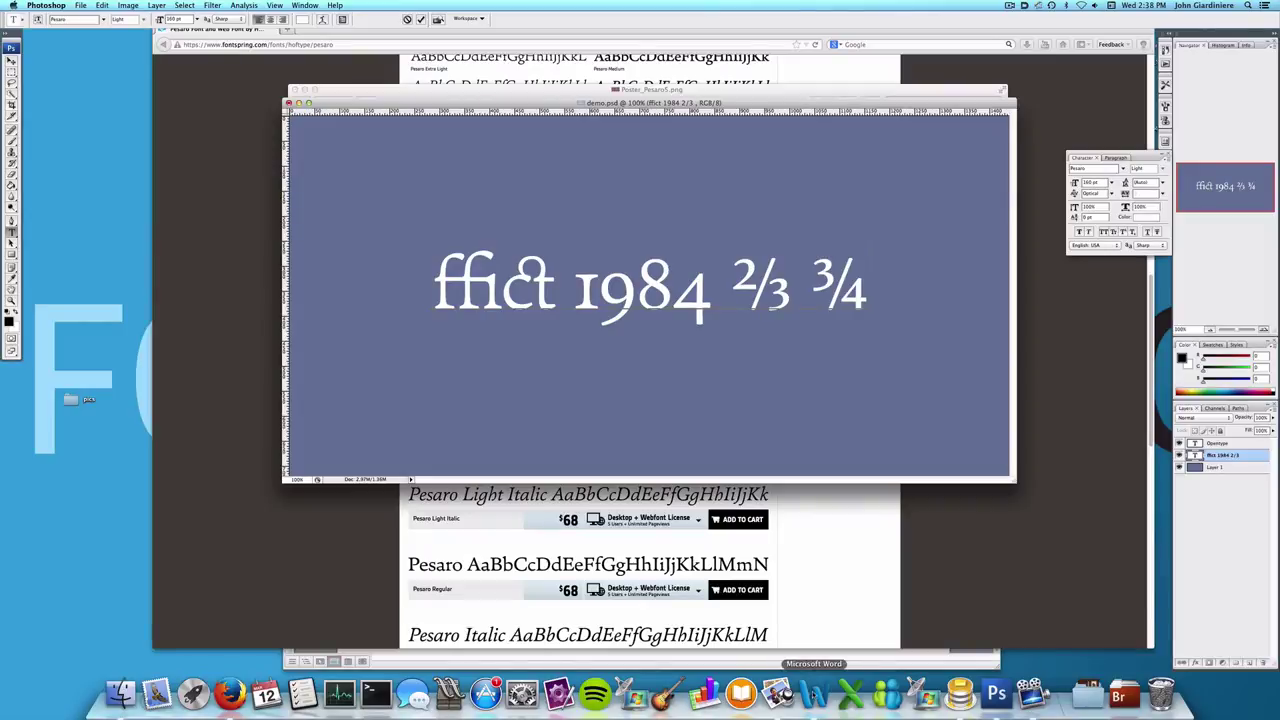
Bring pesaro.docx forward in Word and select the first two paragraphs through the 123456789 line
click(814, 693)
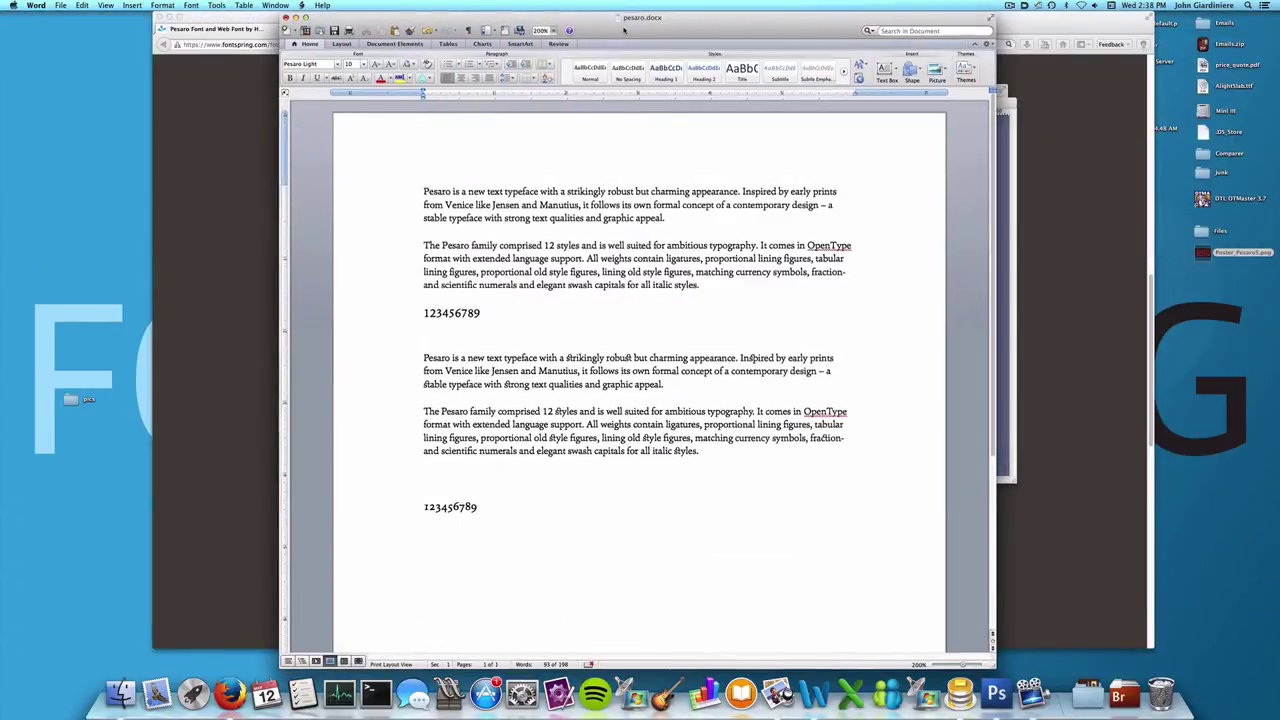
drag(624, 29, 628, 26)
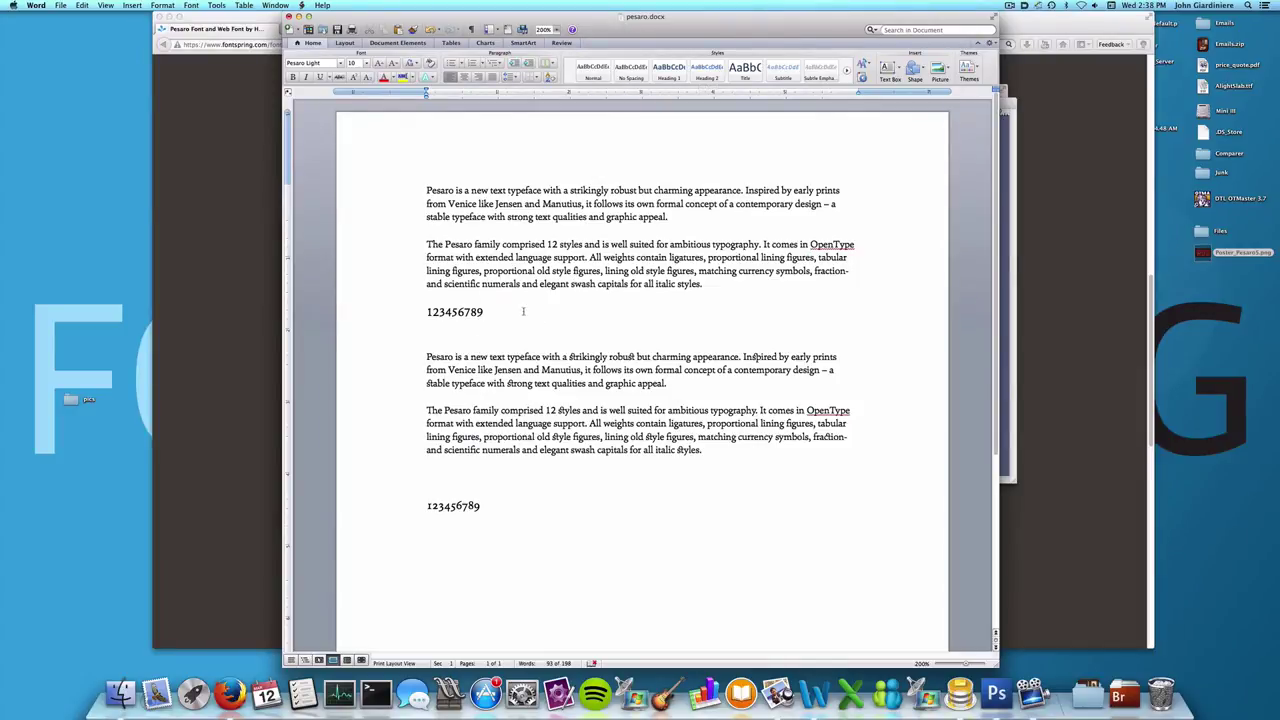
drag(522, 312, 408, 188)
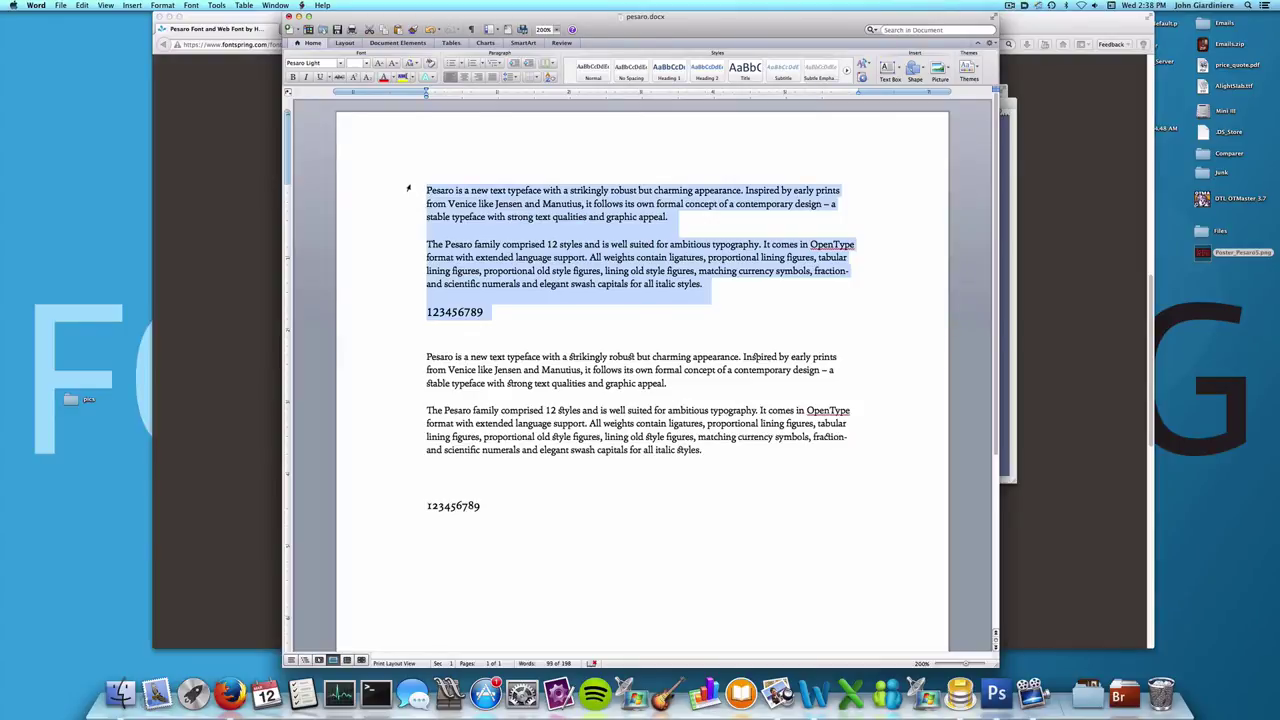
click(162, 5)
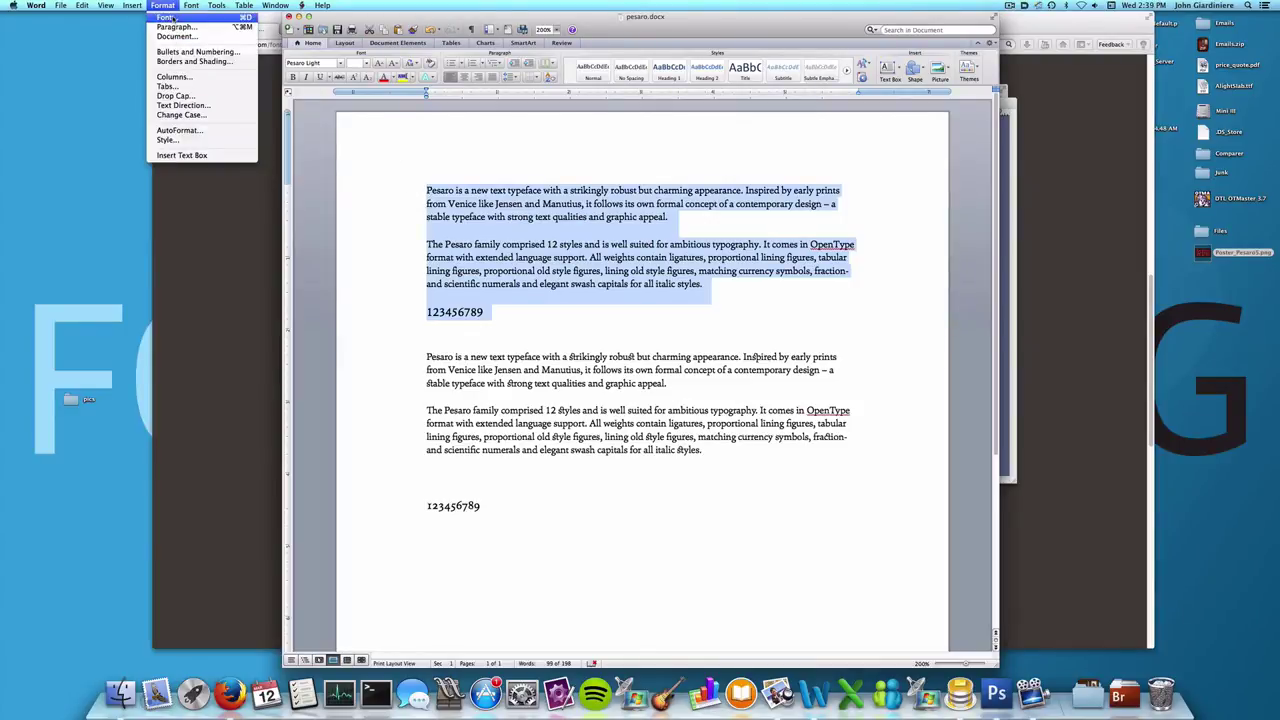
Open the Font dialog's Advanced tab and look through the number form and stylistic set choices
click(175, 18)
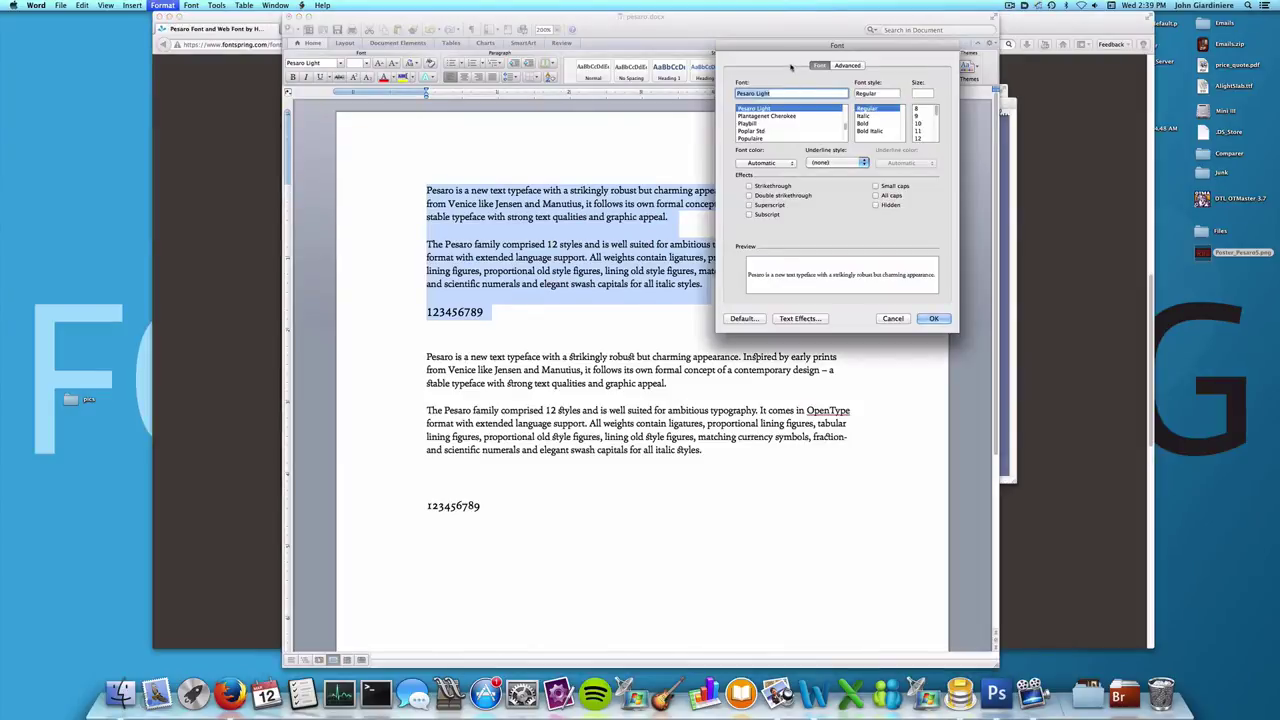
drag(796, 50, 619, 92)
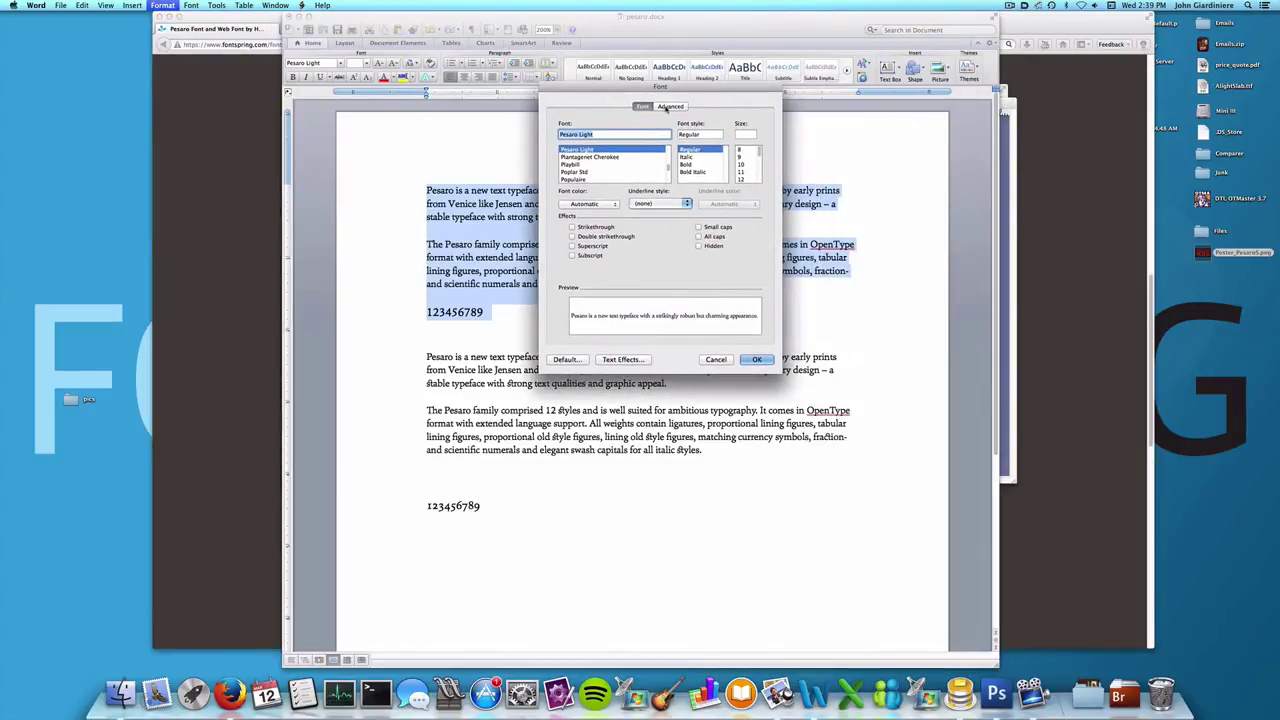
click(668, 107)
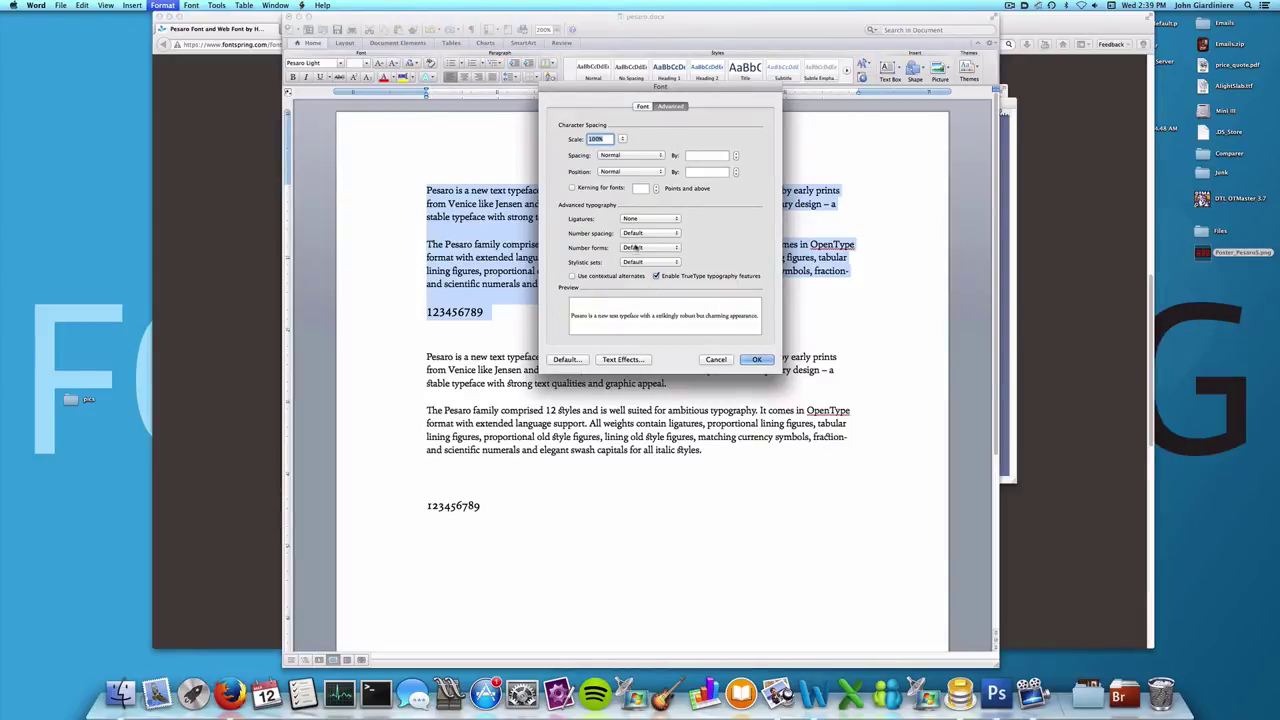
click(637, 248)
click(632, 257)
click(648, 262)
click(648, 248)
Set Number spacing to Proportional and Number forms to Old-style, then view the Font tab
click(648, 248)
click(644, 233)
click(648, 249)
click(644, 233)
click(645, 238)
click(648, 248)
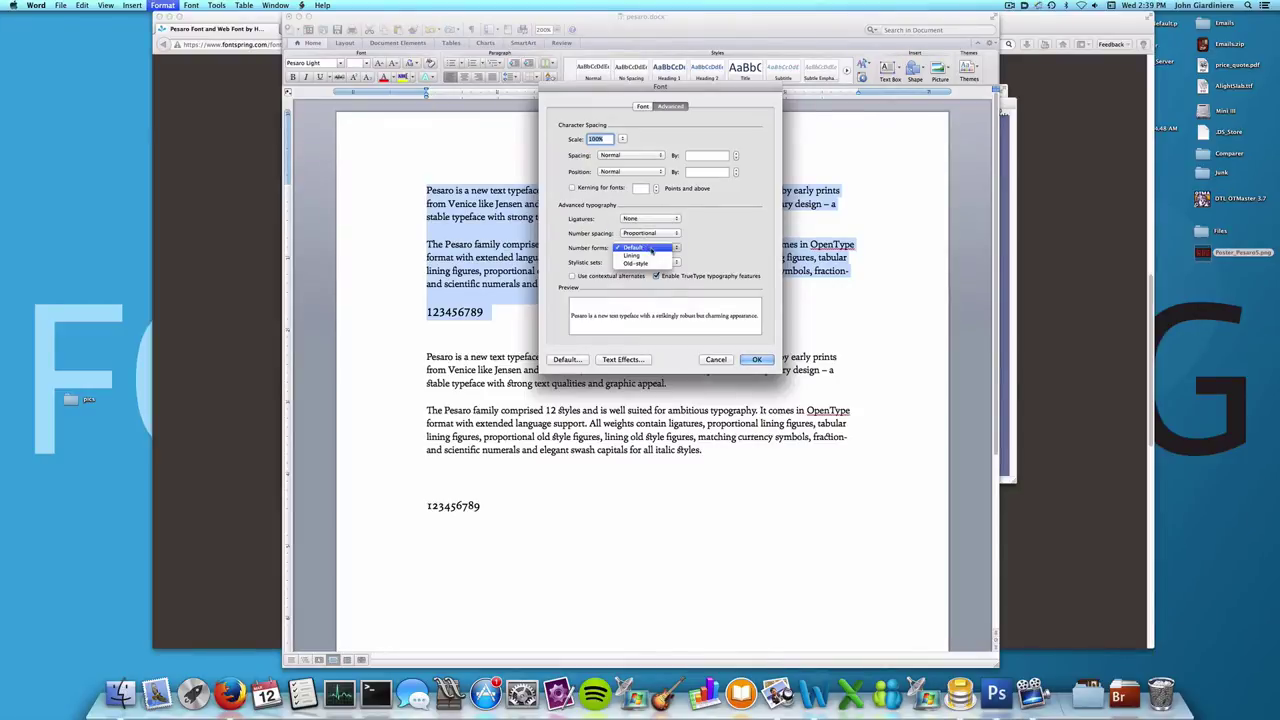
click(656, 263)
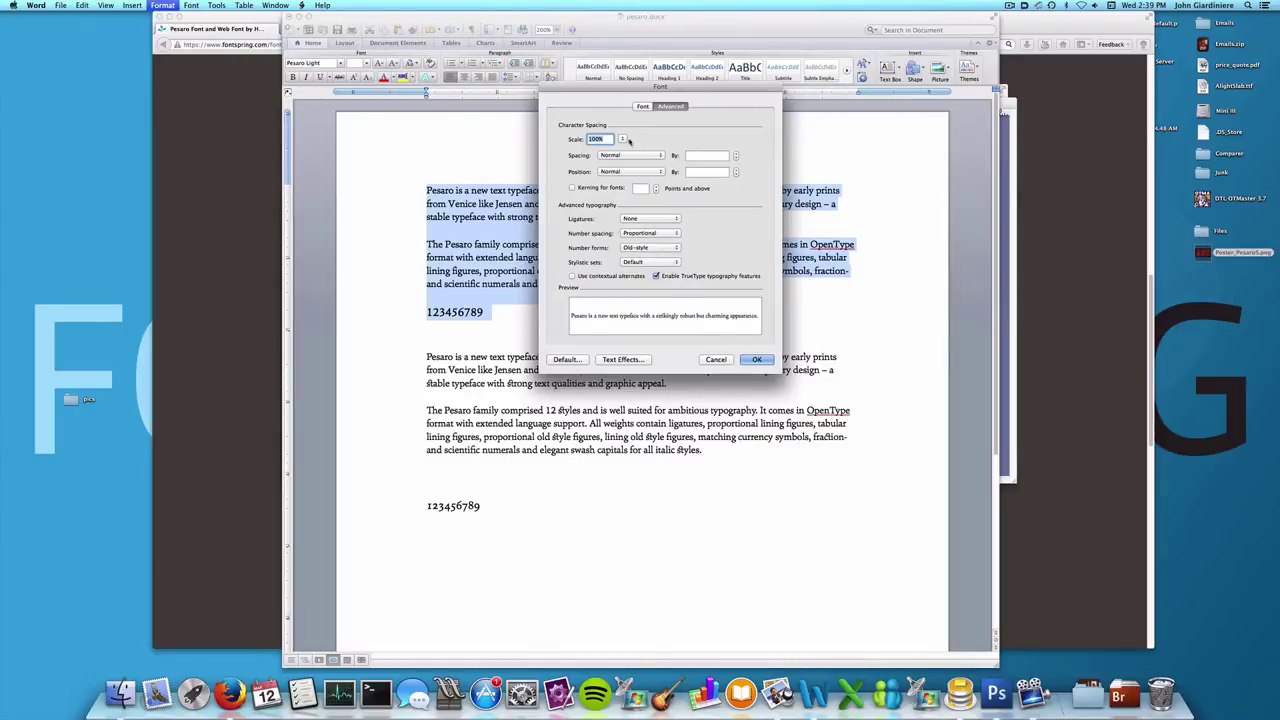
click(642, 106)
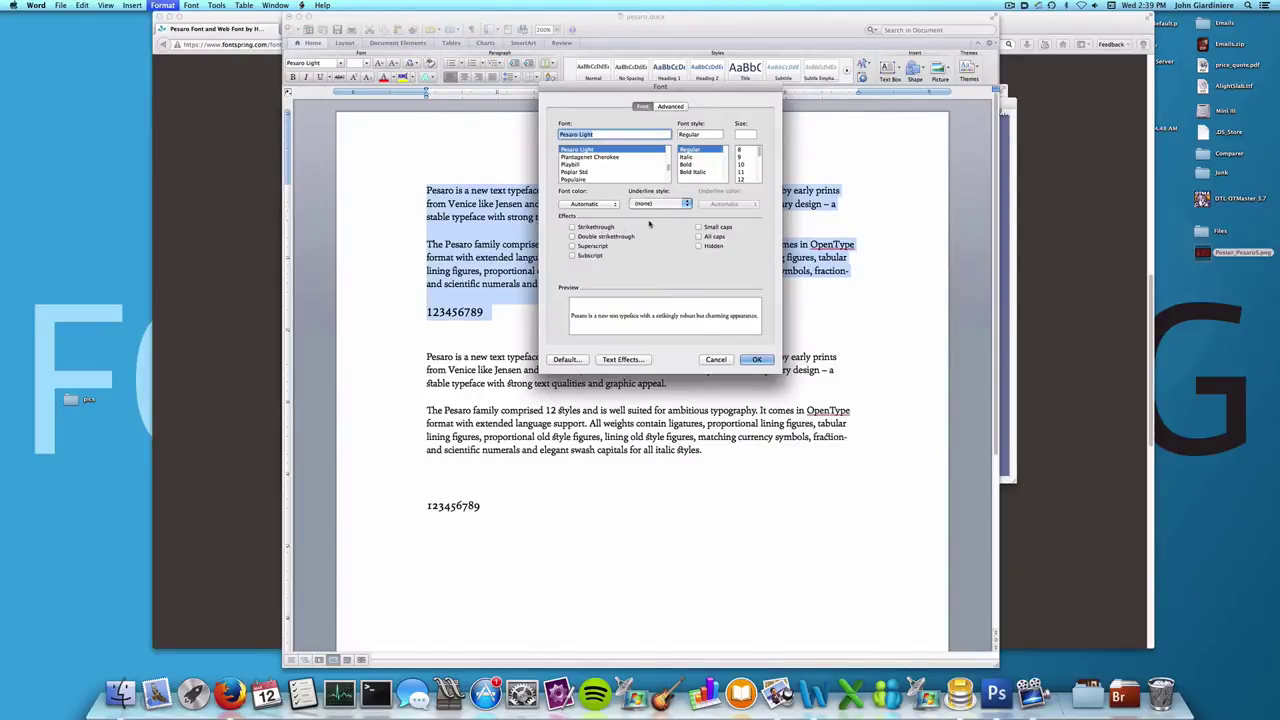
Review the Stylistic sets options on the Advanced tab, then cancel the Font dialog without applying changes
click(681, 107)
click(628, 263)
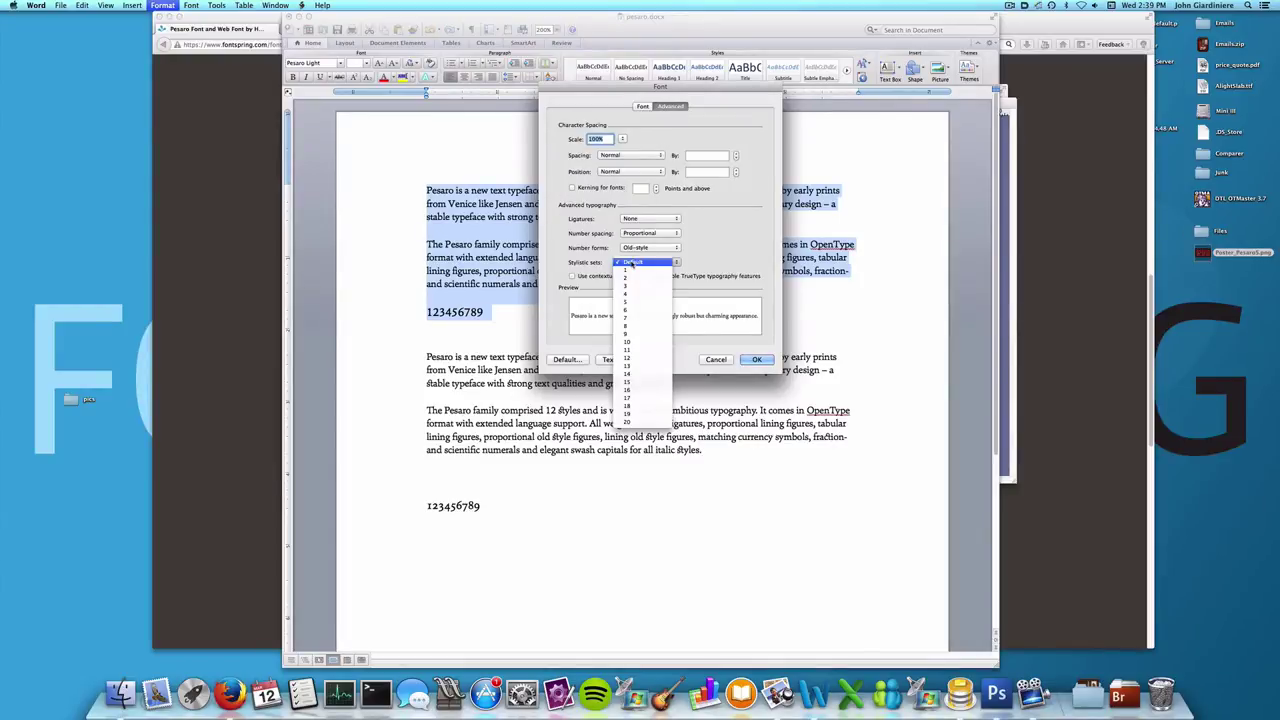
click(708, 258)
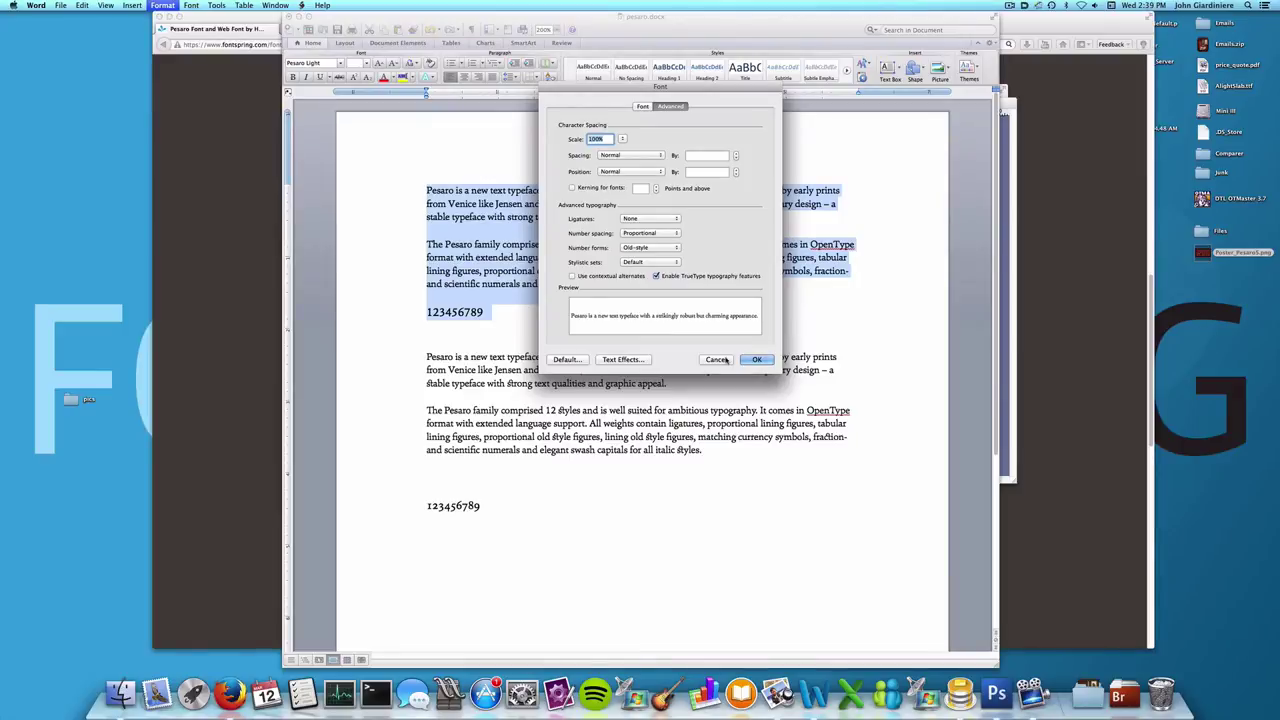
click(726, 360)
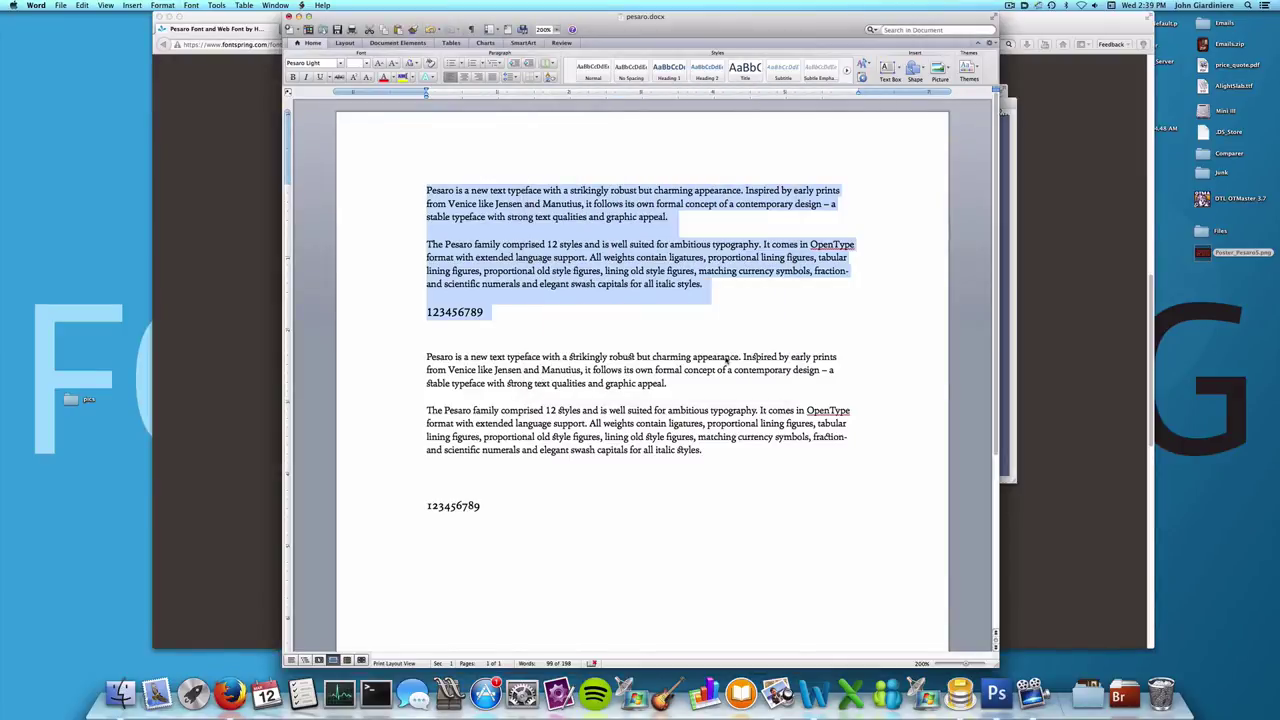
click(996, 690)
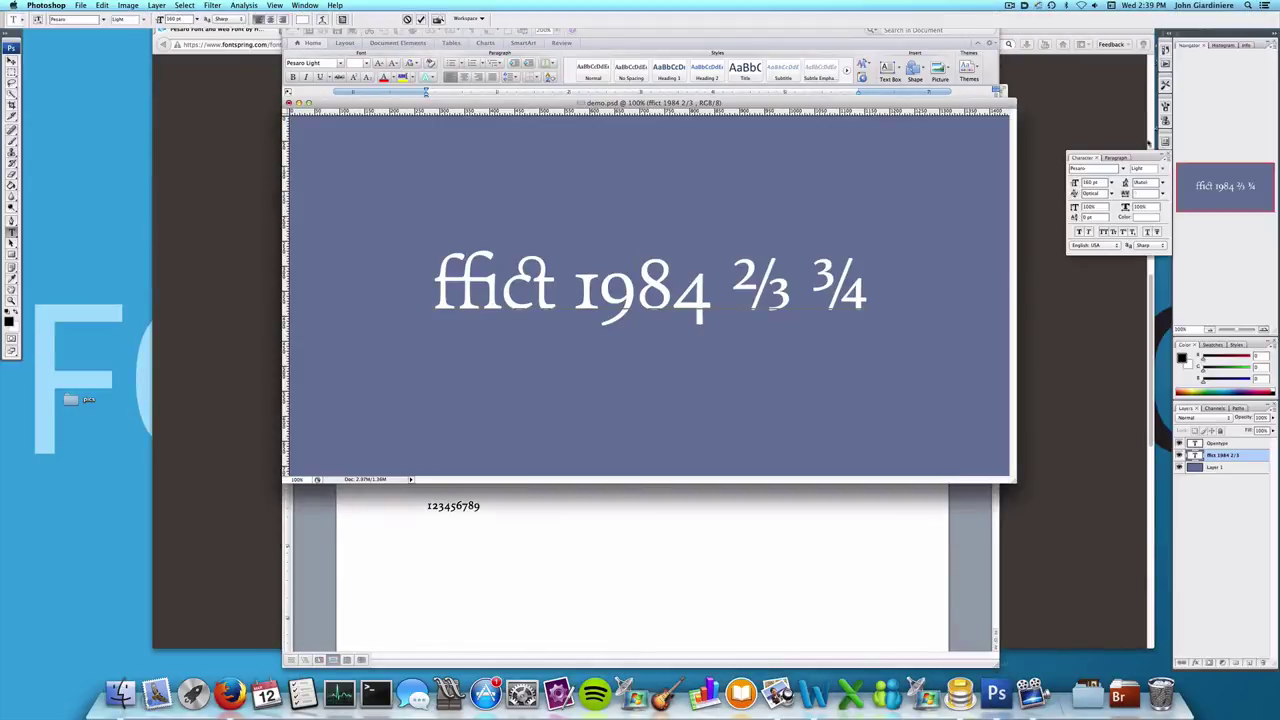
click(1165, 159)
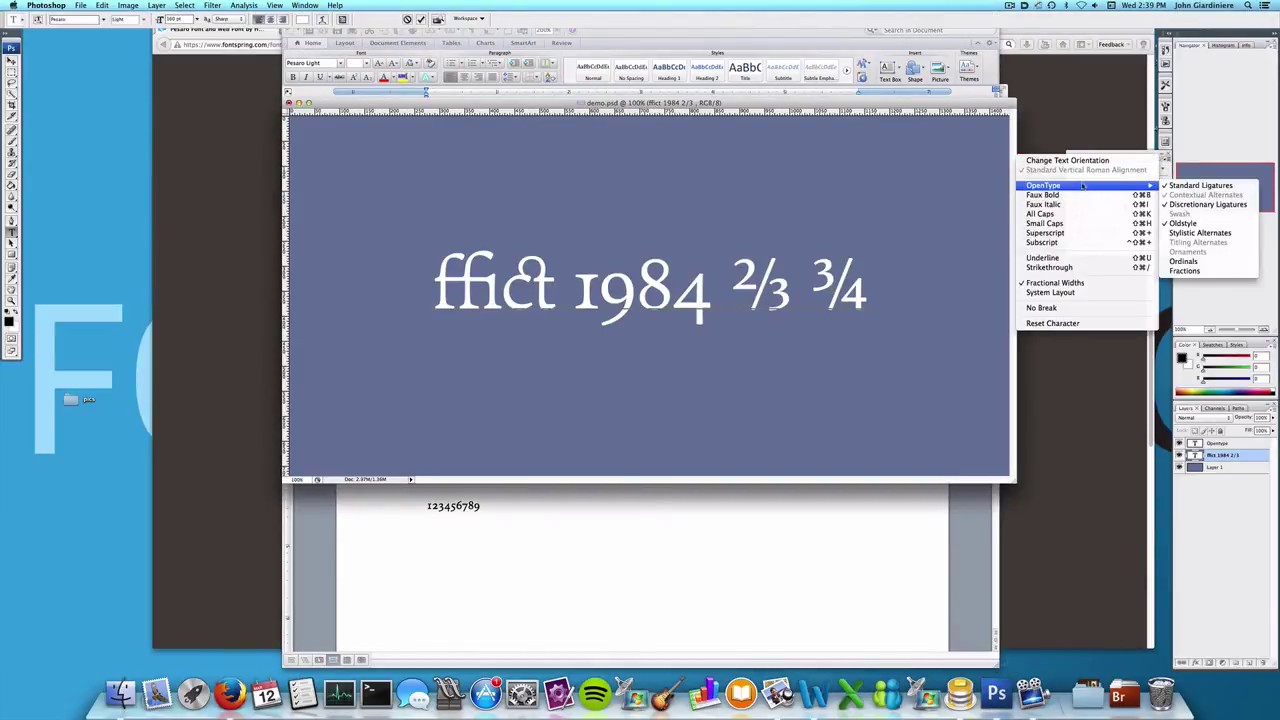
click(822, 308)
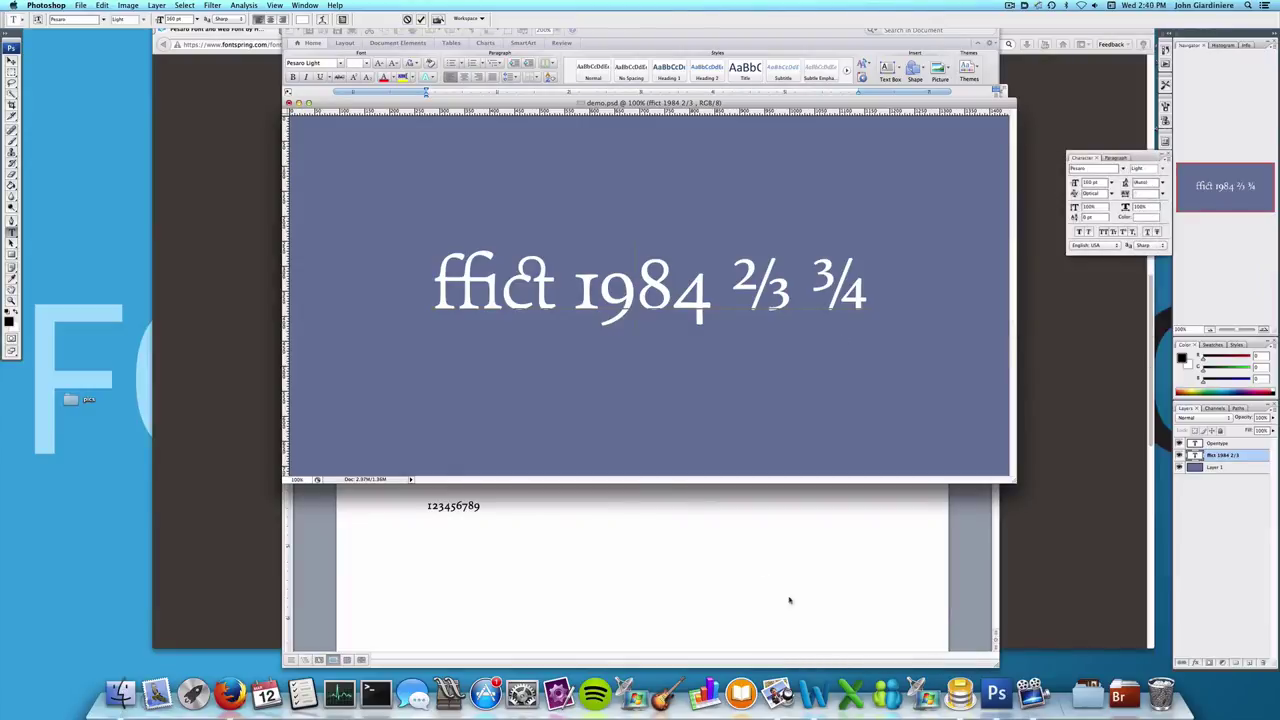
click(815, 692)
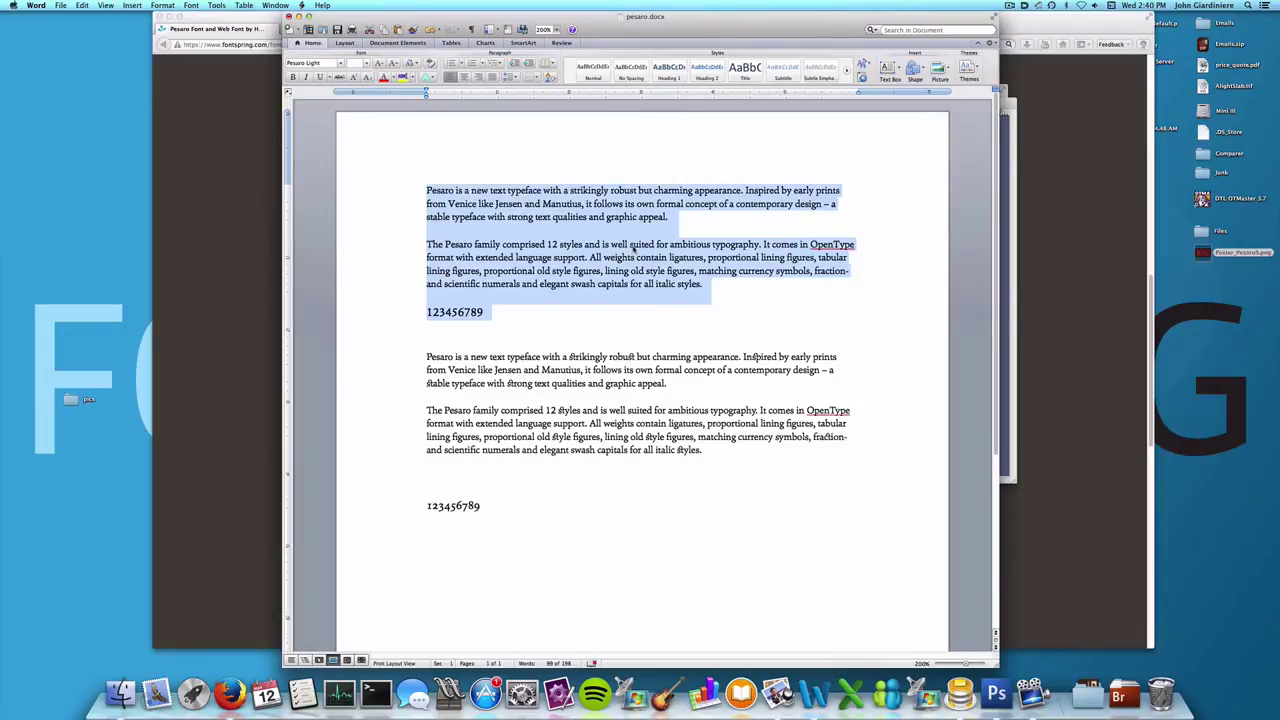
click(646, 258)
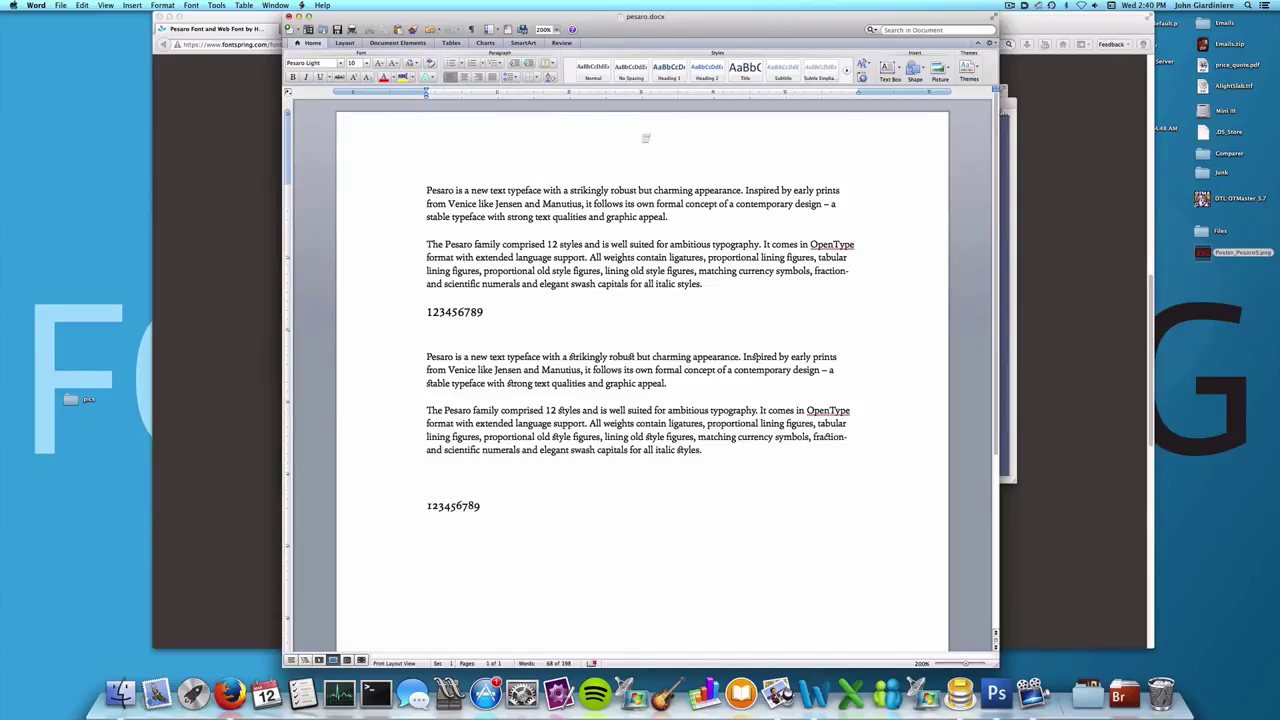
drag(631, 28, 632, 27)
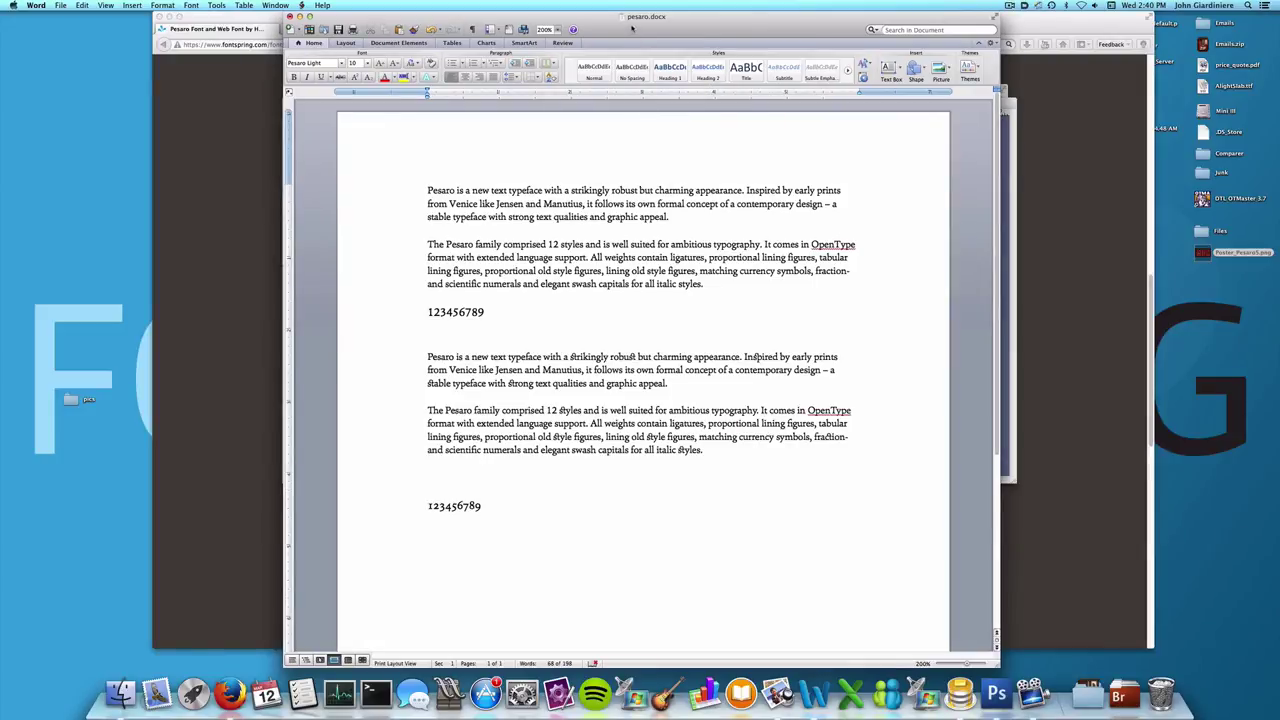